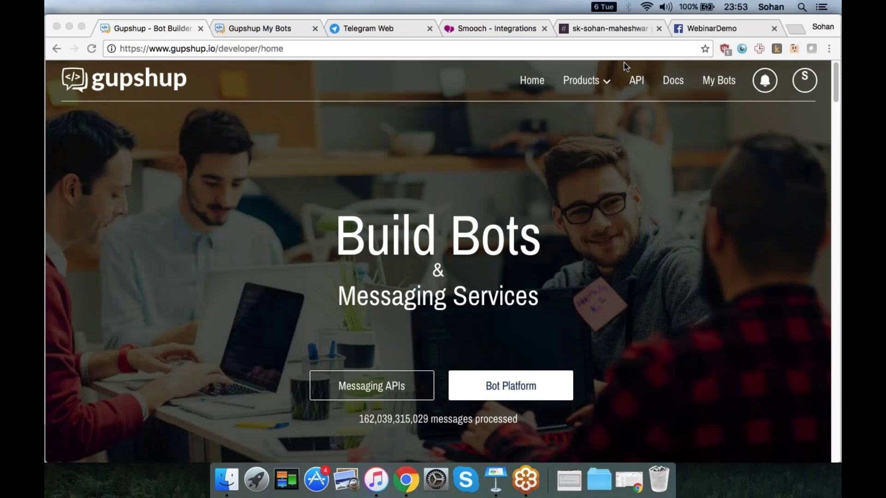
mouse_move(611, 66)
scroll(674, 193, down, 5)
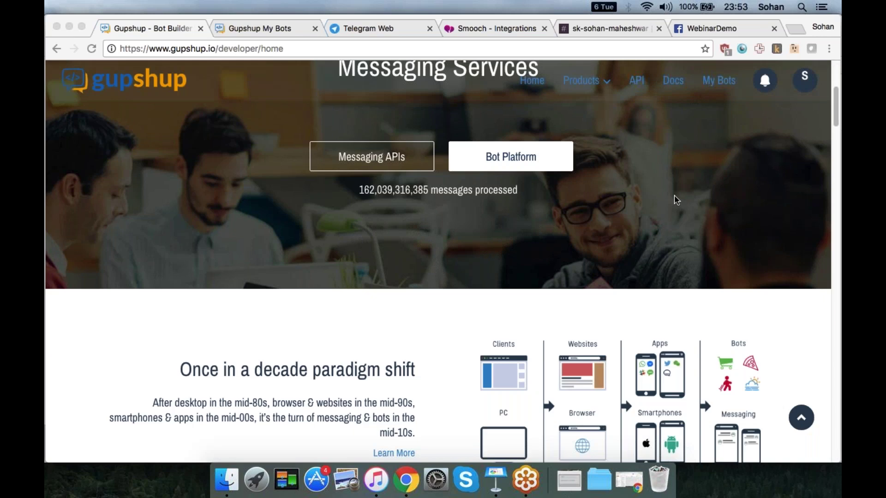
scroll(675, 200, up, 5)
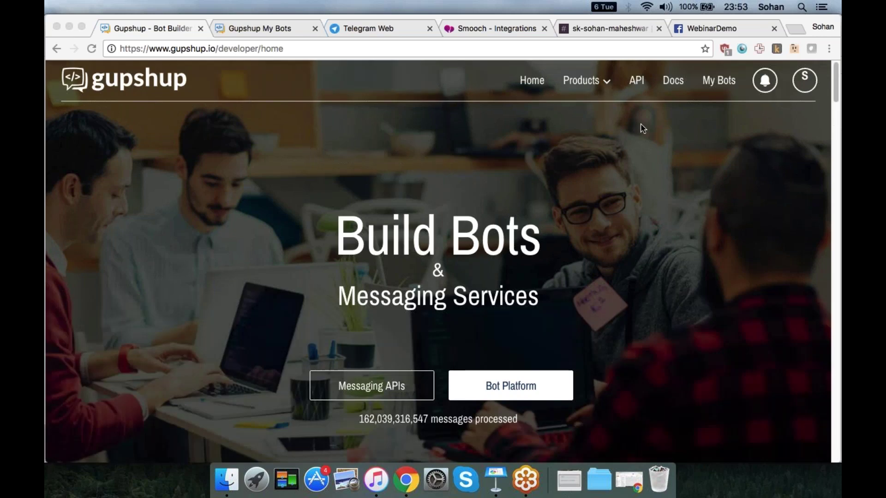
click(749, 176)
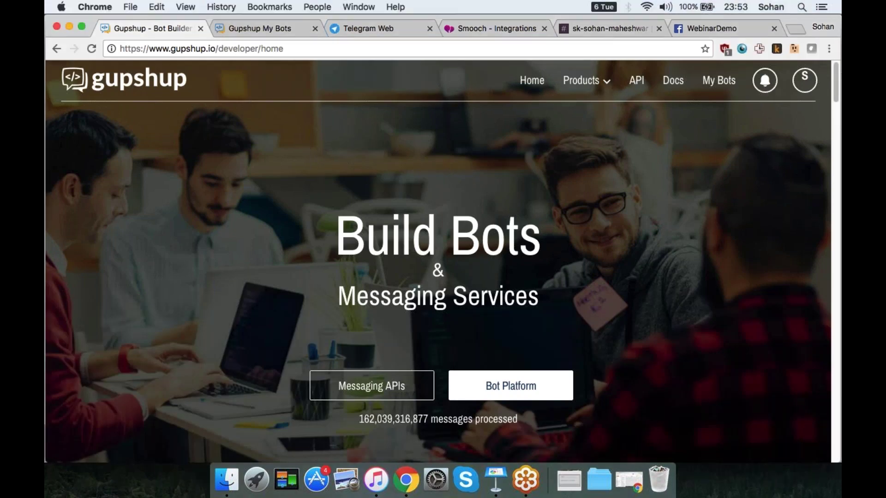
Start creating a new bot from the bots dashboard and name it webinar55demo, leaving its description empty
click(707, 83)
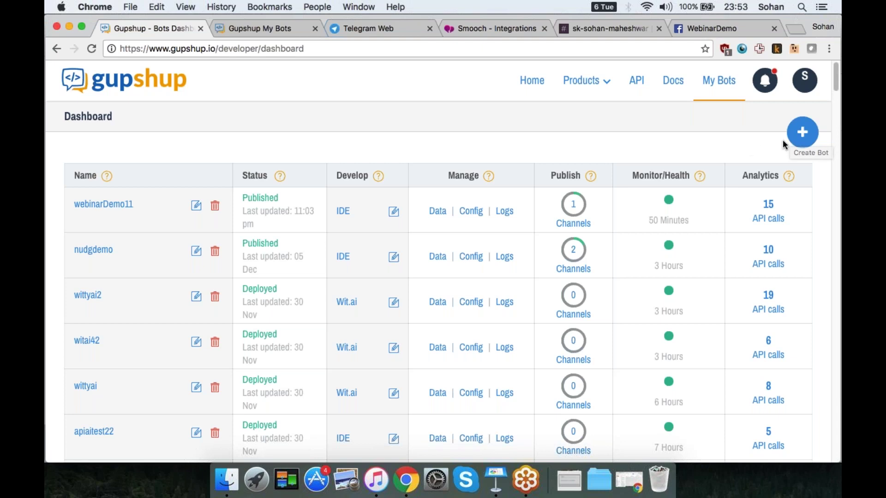
click(802, 132)
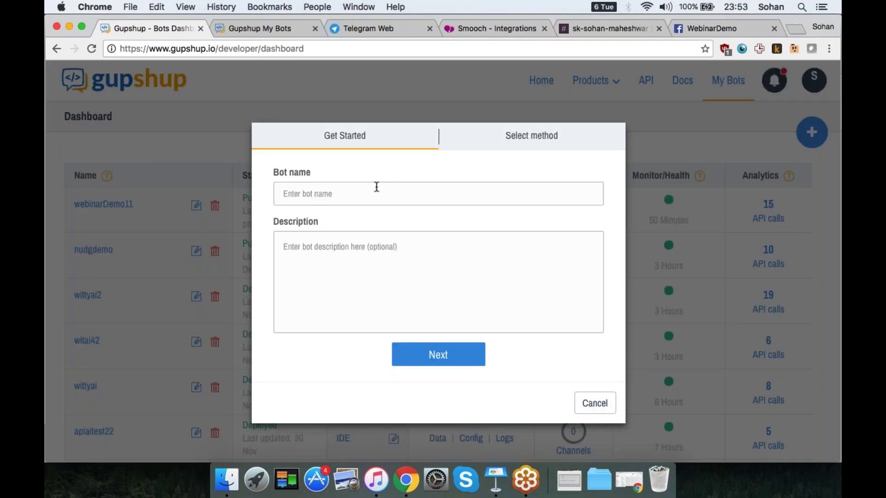
text(we)
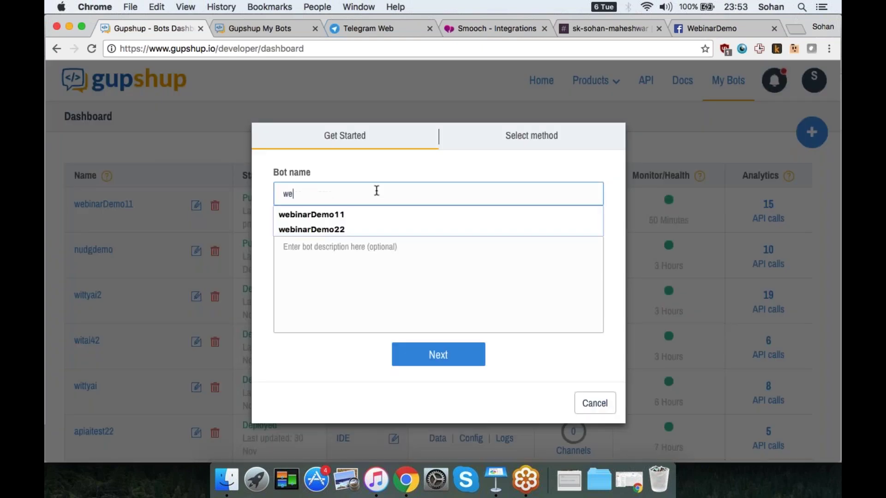
text(binar55demo)
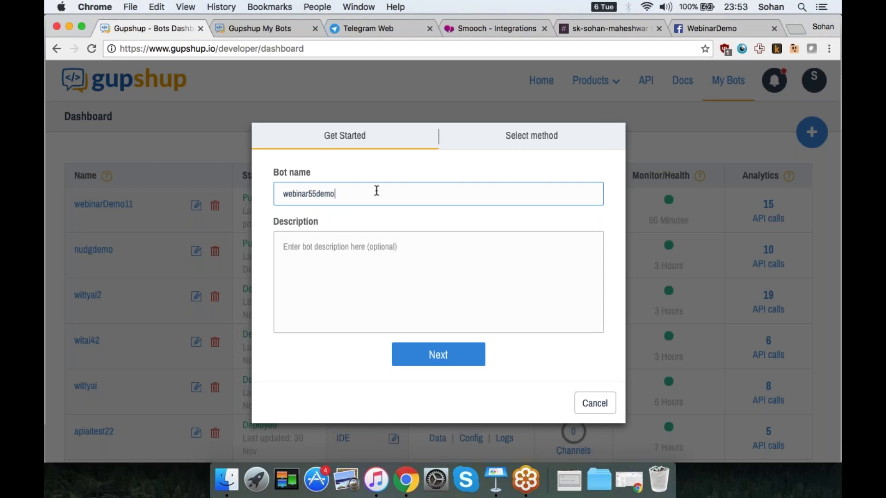
click(435, 358)
Choose Code Your Bot as the building method and create the bot
click(302, 201)
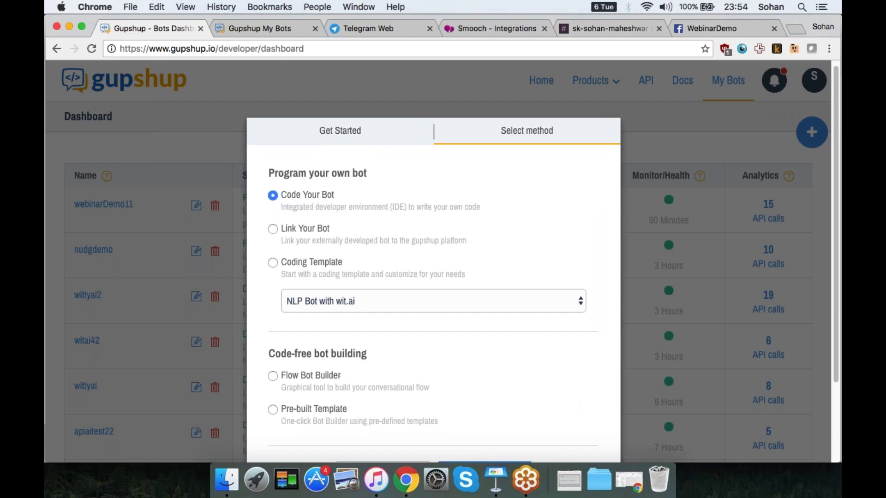
scroll(322, 203, down, 1)
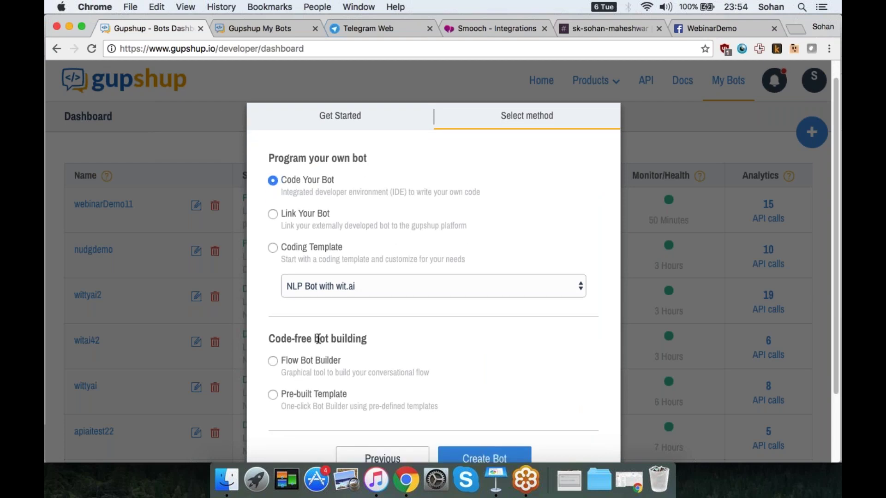
scroll(482, 306, down, 1)
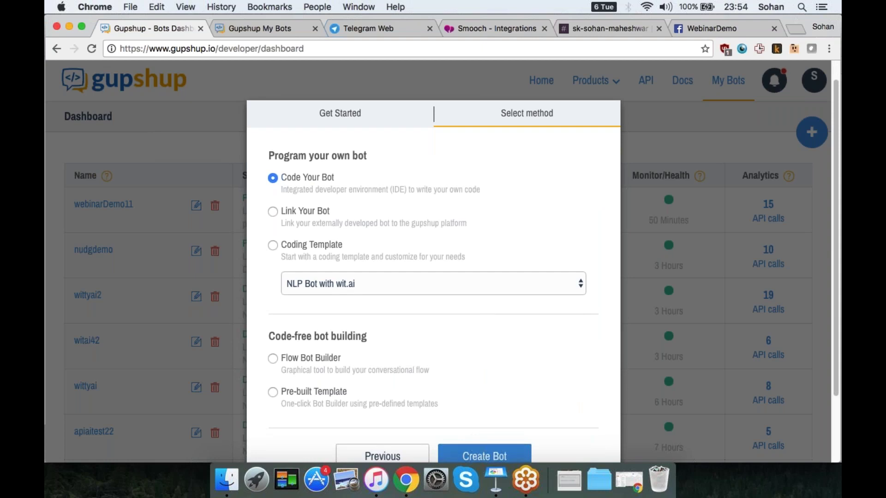
scroll(483, 303, down, 2)
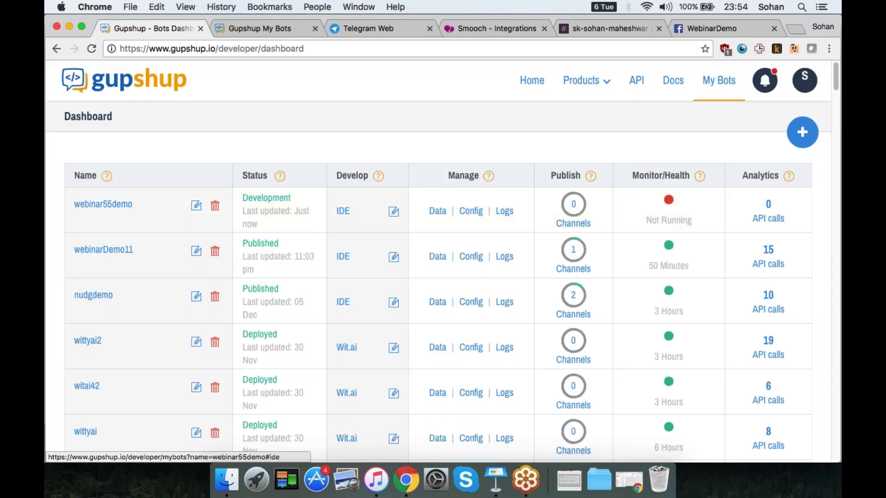
Open the webinar55demo bot in the IDE and look through its sample code
click(110, 204)
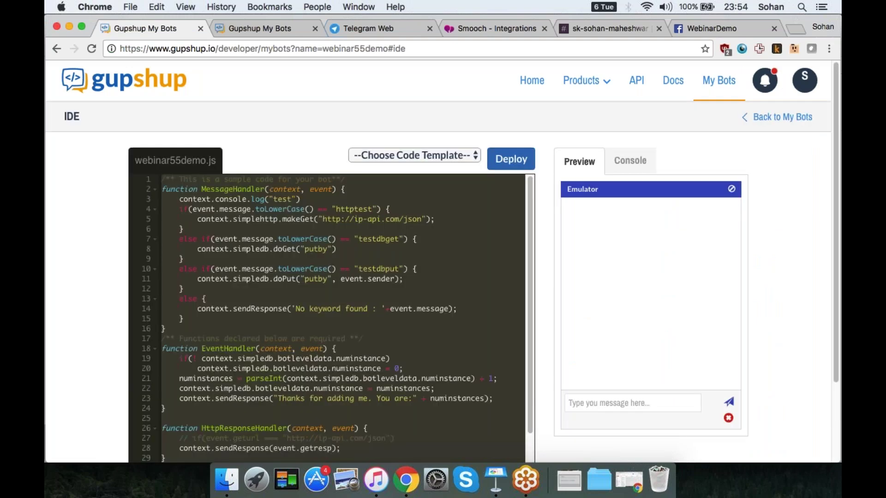
scroll(328, 319, down, 2)
click(296, 300)
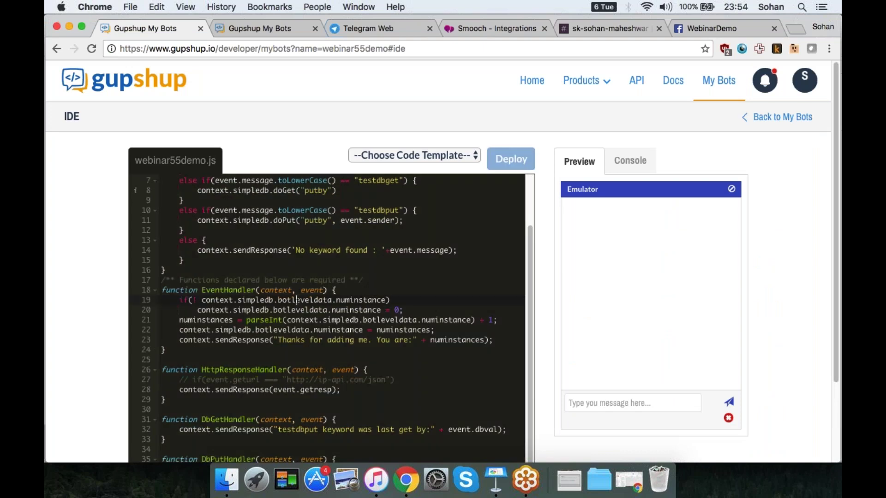
scroll(296, 299, up, 2)
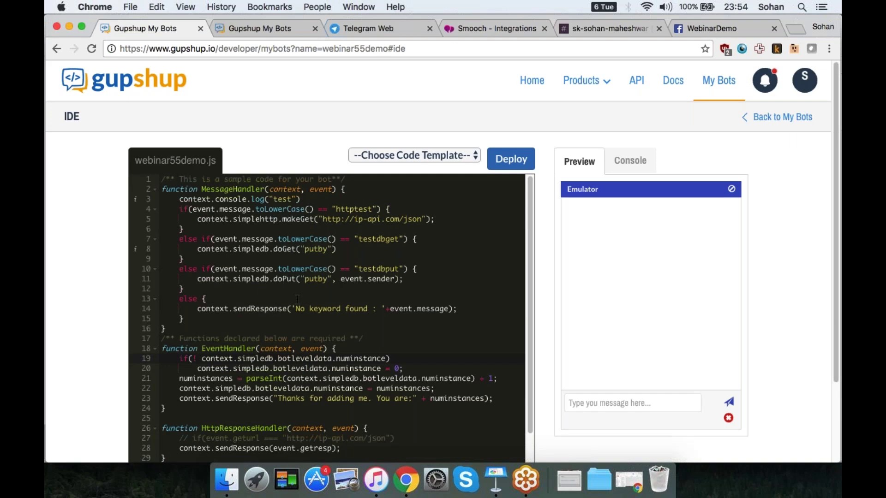
Delete all the sample code inside the MessageHandler function, keeping the function itself
double_click(234, 189)
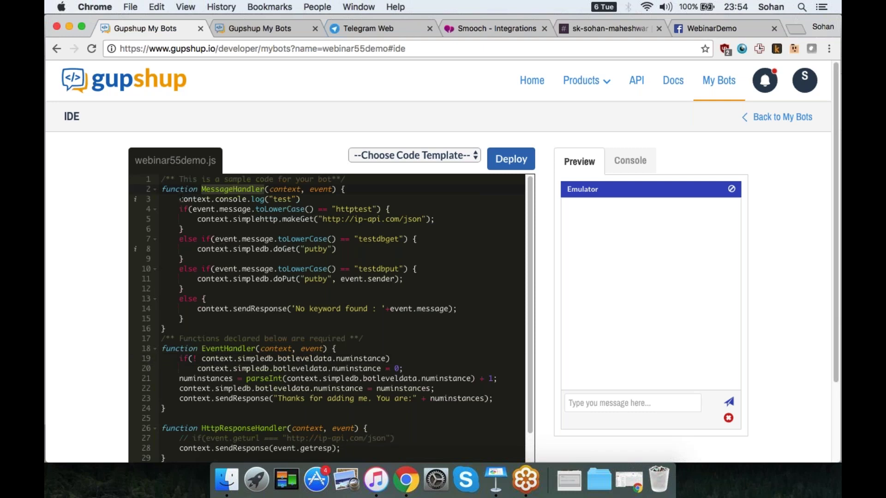
drag(178, 198, 200, 317)
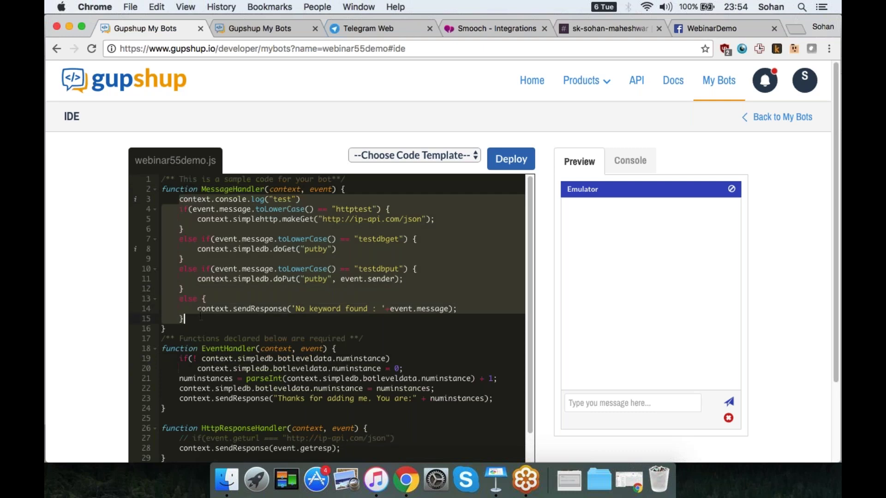
key(BackSpace)
In MessageHandler, write if (event.message == 'hello') { } containing context.sendResponse("hello world!");
text(if (event.)
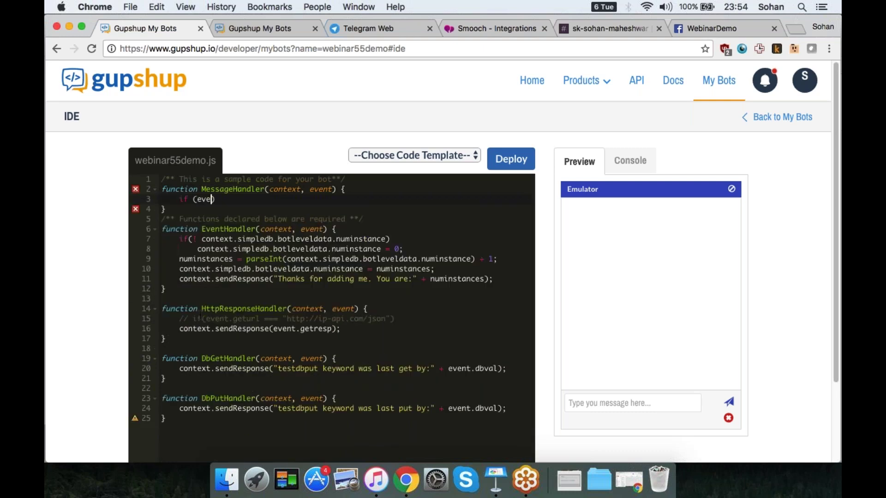
text(message = = )
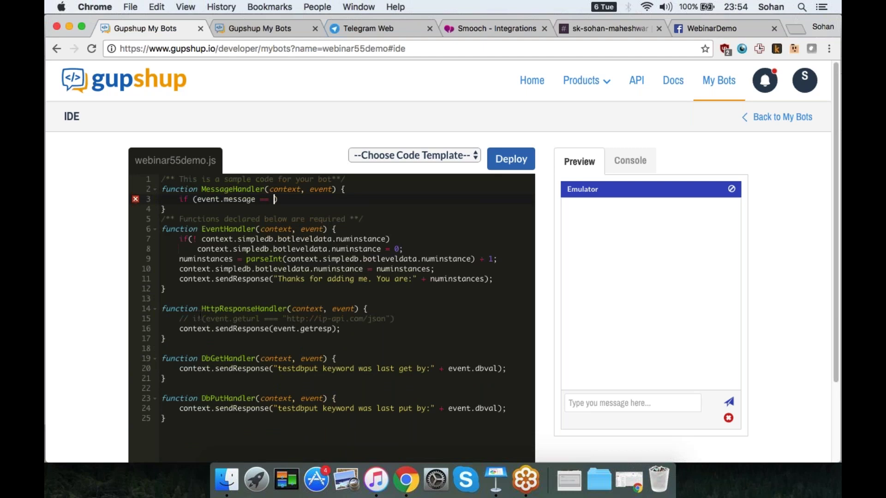
text('hello)
key(Right)
text({)
key(Return)
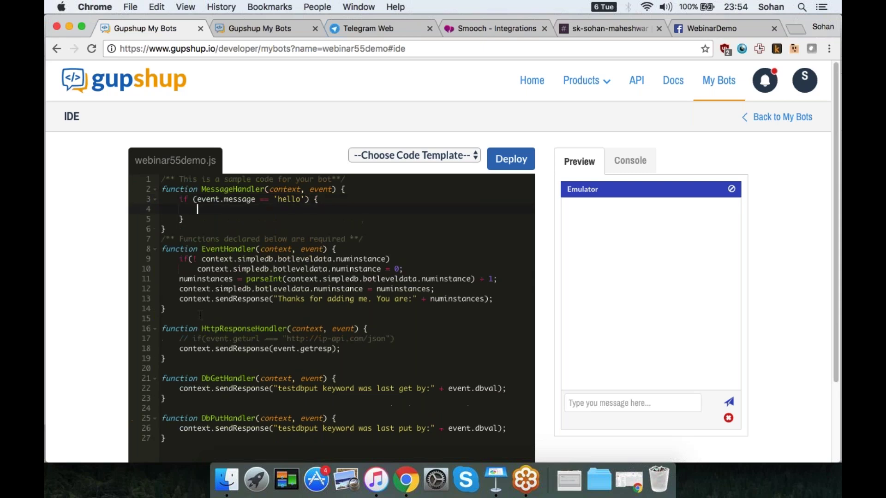
text(context.sendResponse(")
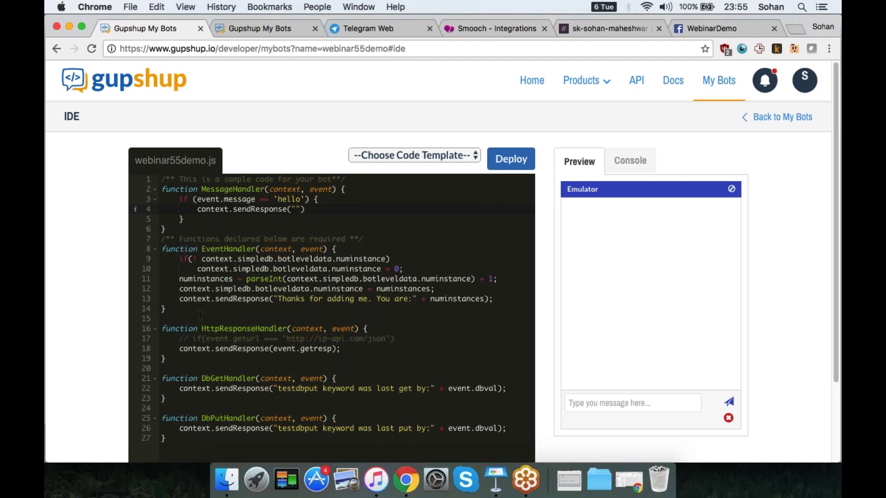
text(hello world!");)
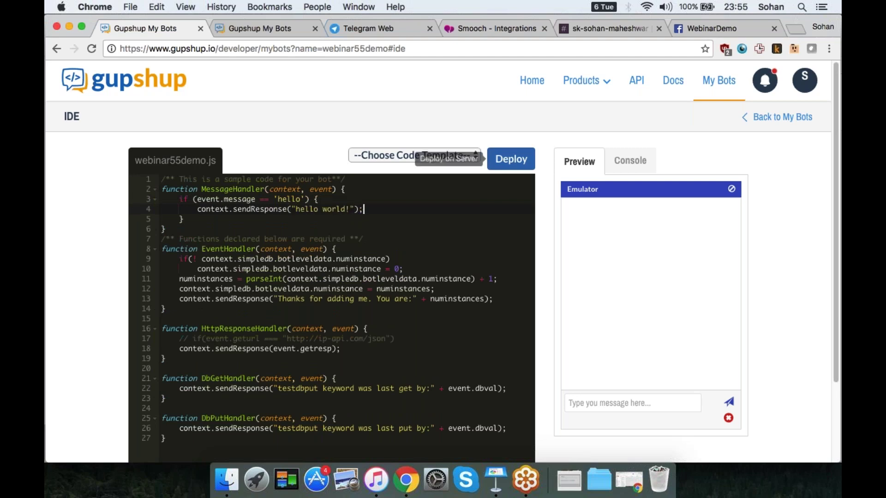
Deploy the bot code to the server and test it by sending "hello" in the emulator
click(510, 158)
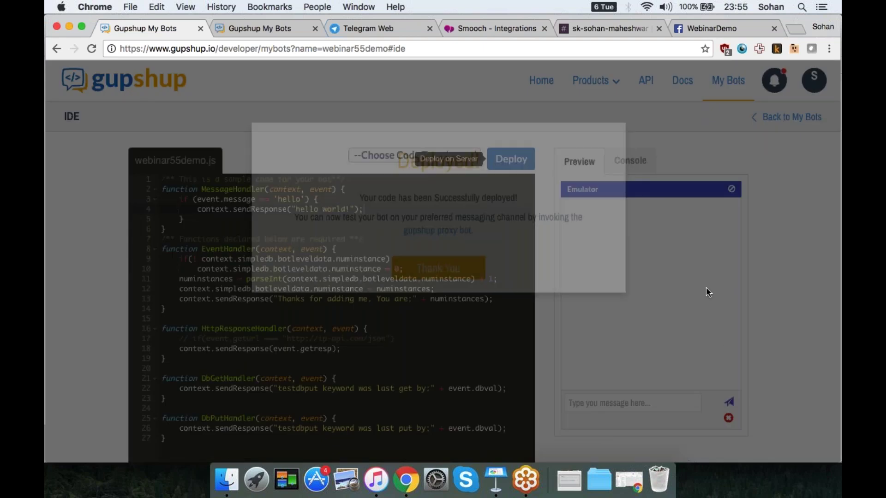
click(445, 269)
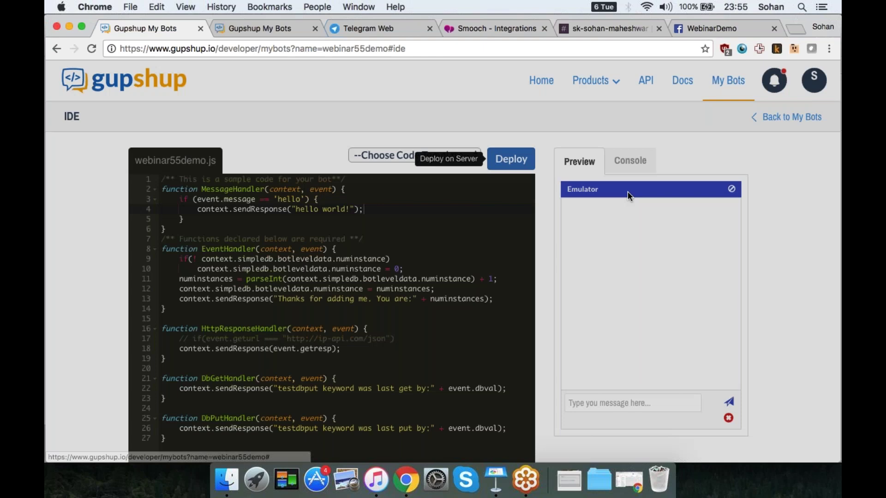
click(595, 402)
text(hello)
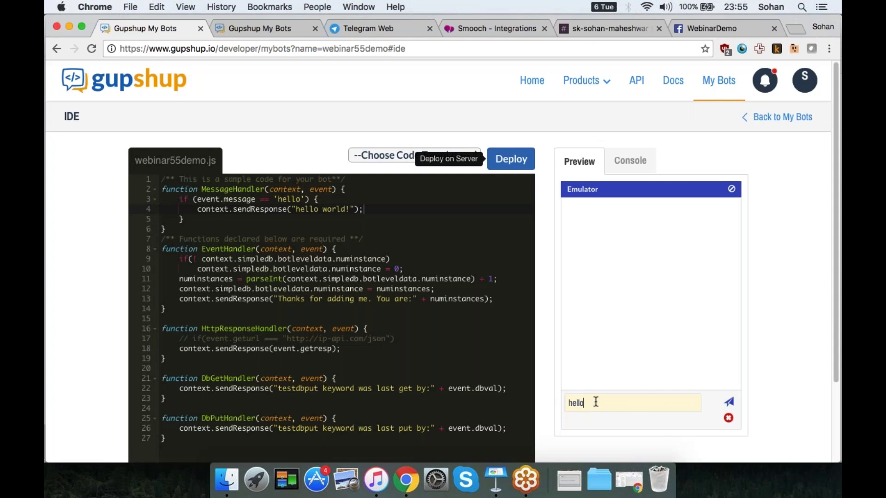
key(Return)
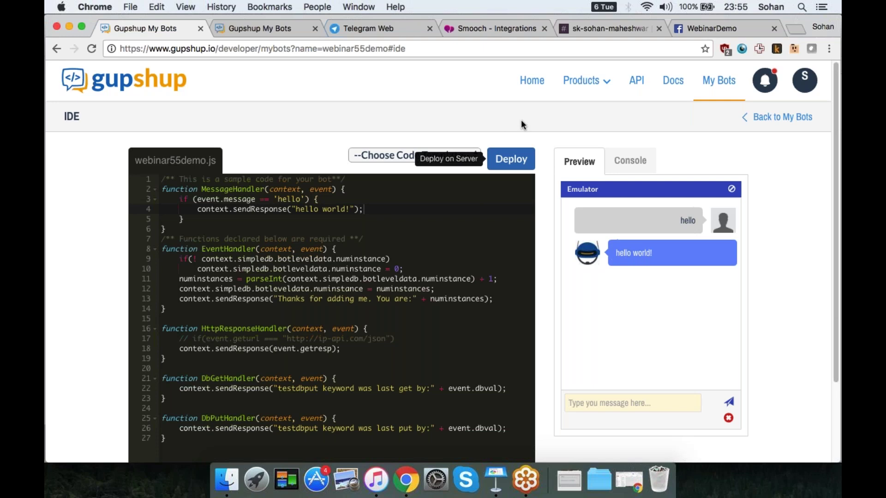
Open messenger.com in a new browser tab
click(797, 29)
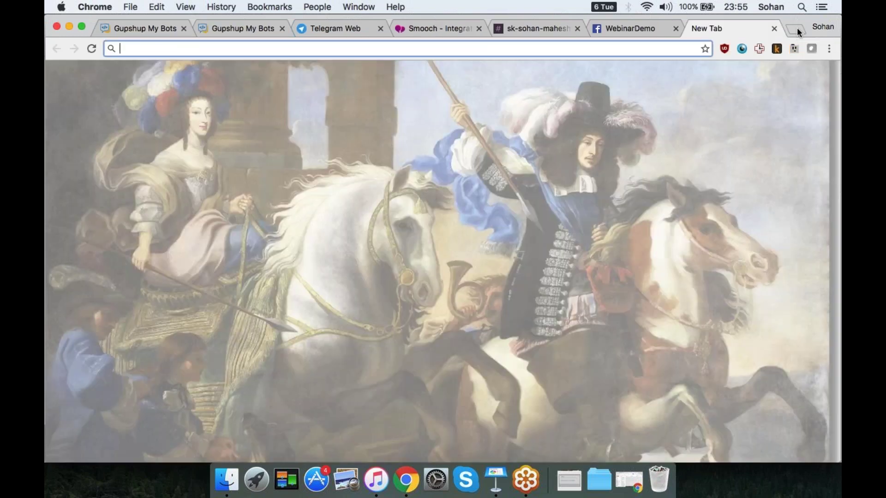
text(messenger.com)
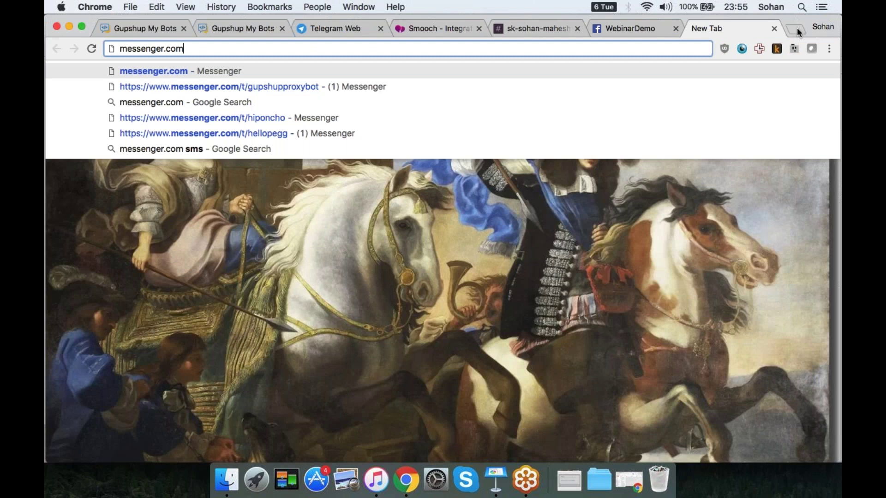
key(Return)
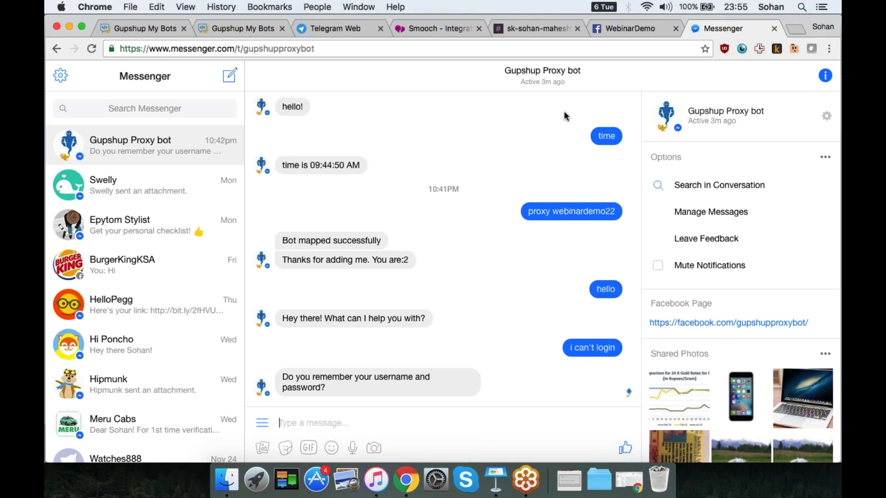
Try to map the Gupshup Proxy bot to the new bot by sending it "proy webinar55demo" in Messenger
click(153, 30)
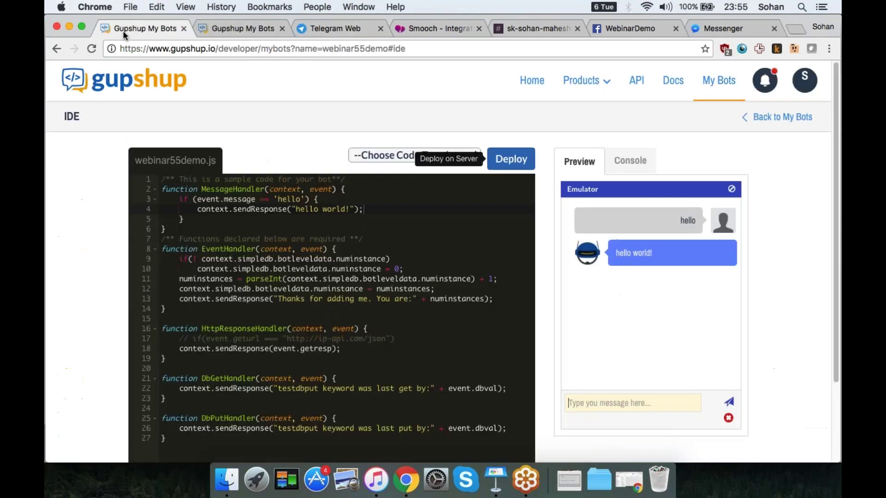
click(722, 29)
text(proy webi)
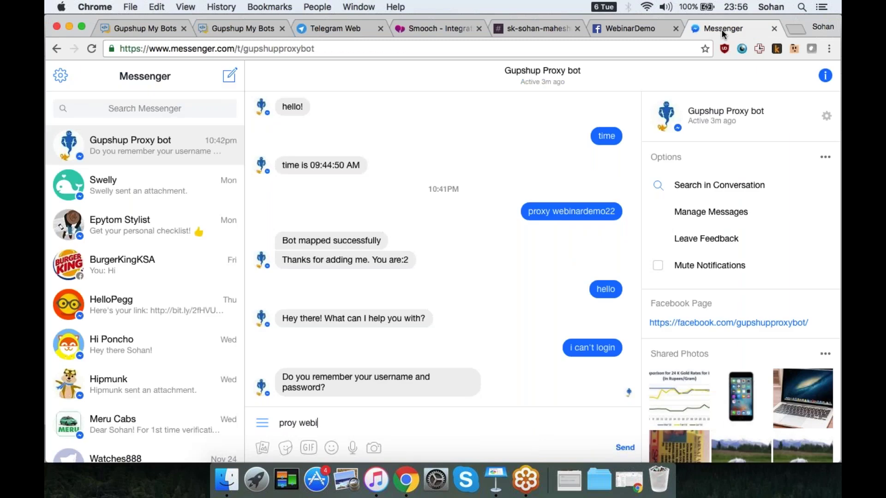
text(nar55demo)
key(Return)
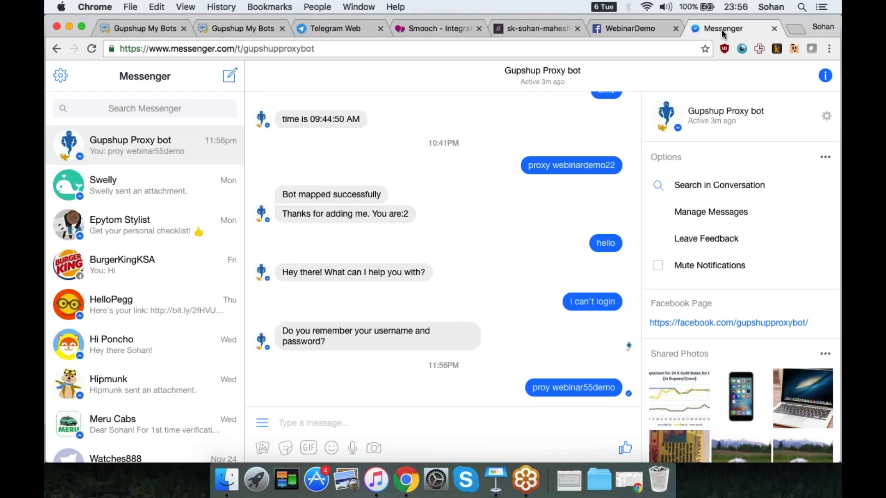
Map the Gupshup Proxy bot by sending "proxy webinar55demo" and test the connection with the message "hello"
text(proy)
key(BackSpace)
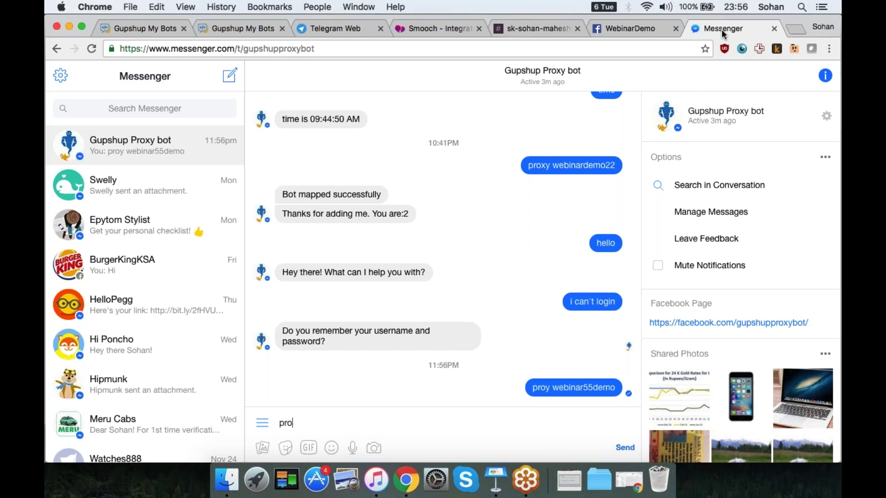
text(xy webinar55dem)
key(BackSpace)
text(mo)
key(Return)
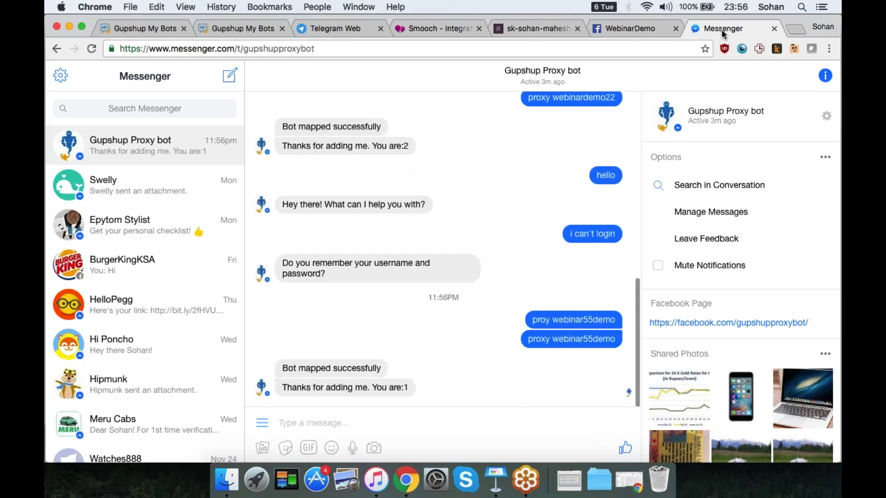
text(hello)
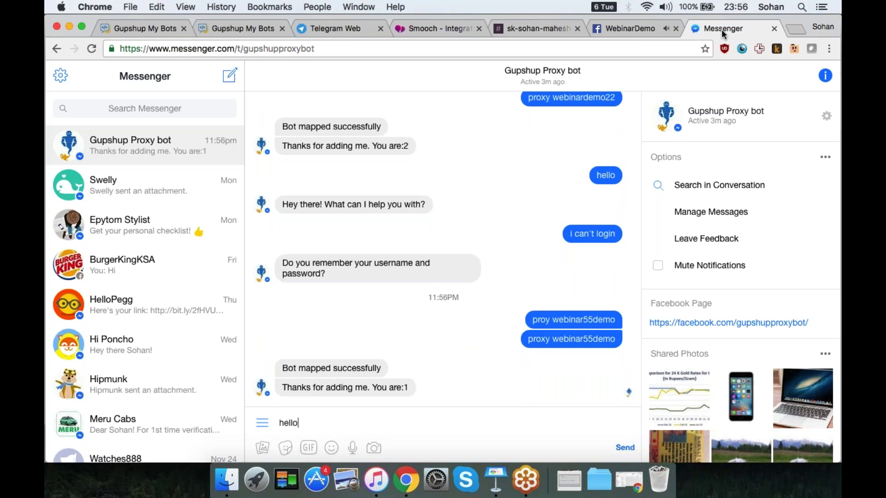
key(Return)
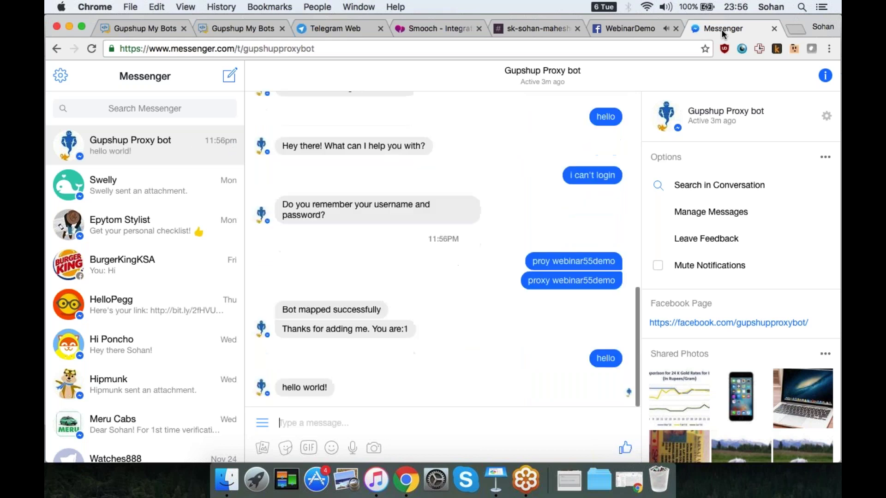
Lower the system sound volume to about half
key(XF86AudioLowerVolume)
key(XF86AudioLowerVolume)
key(XF86AudioLowerVolume)
key(XF86AudioLowerVolume)
key(XF86AudioLowerVolume)
key(XF86AudioLowerVolume)
key(XF86AudioLowerVolume)
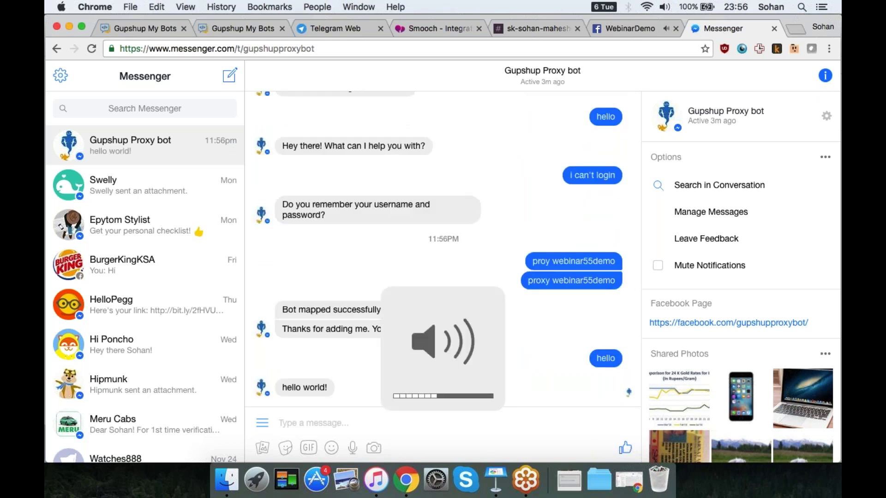
Leave the bot's IDE for the Gupshup dashboard and open the publishing channels of webinar55demo
click(142, 31)
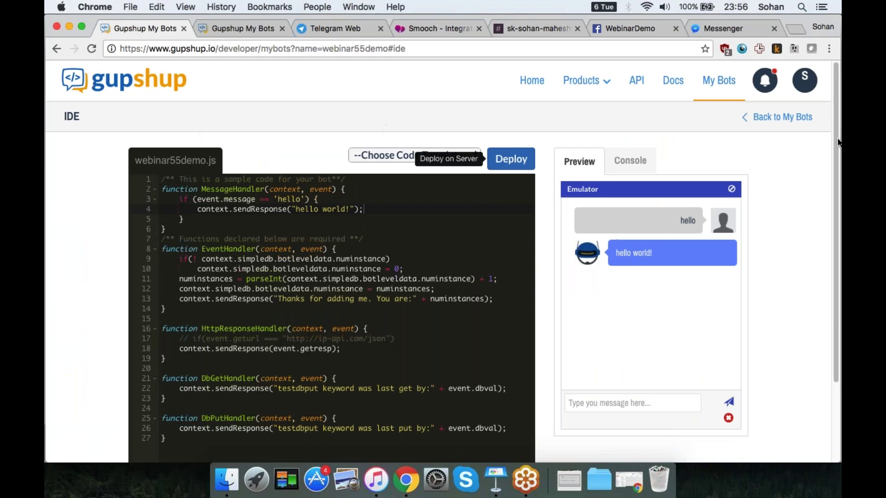
click(784, 118)
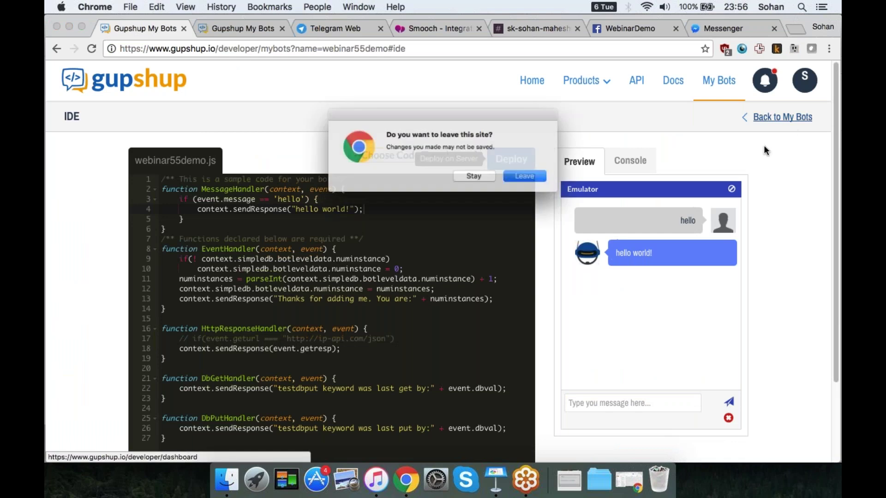
click(540, 182)
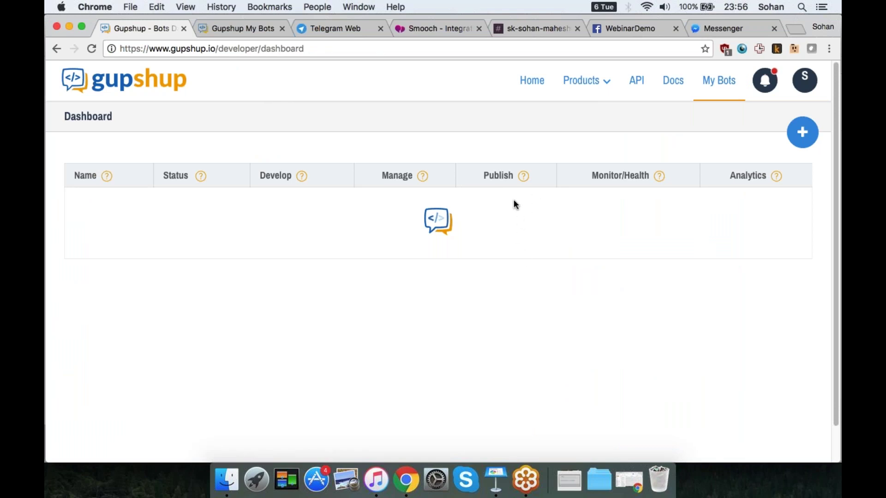
click(567, 211)
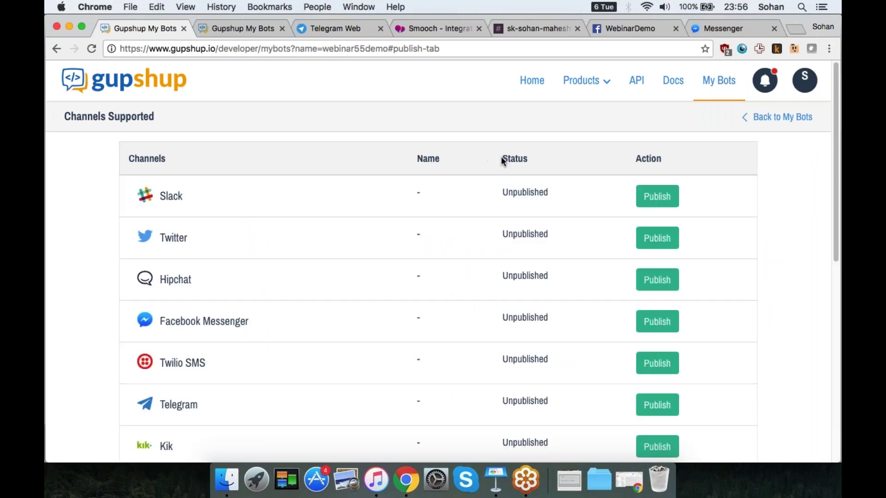
Start publishing the bot to Smooch and expand the section for submitting the key ID and secret
scroll(442, 165, down, 1)
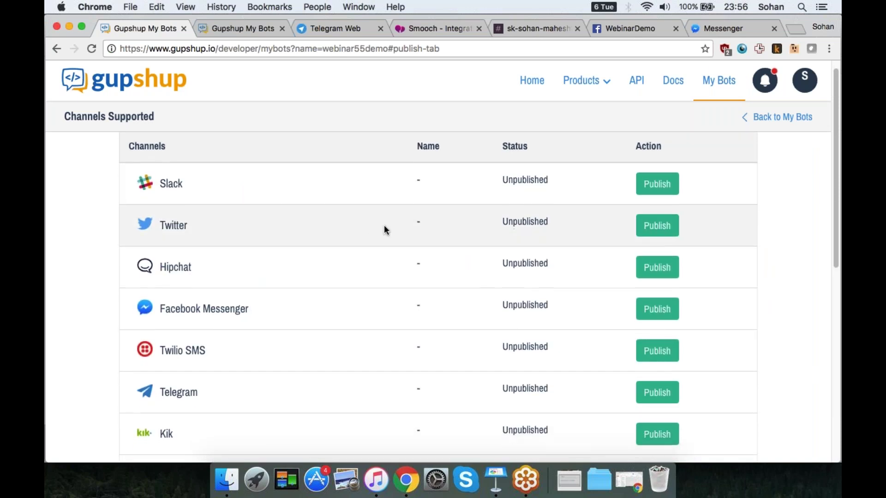
scroll(384, 226, down, 5)
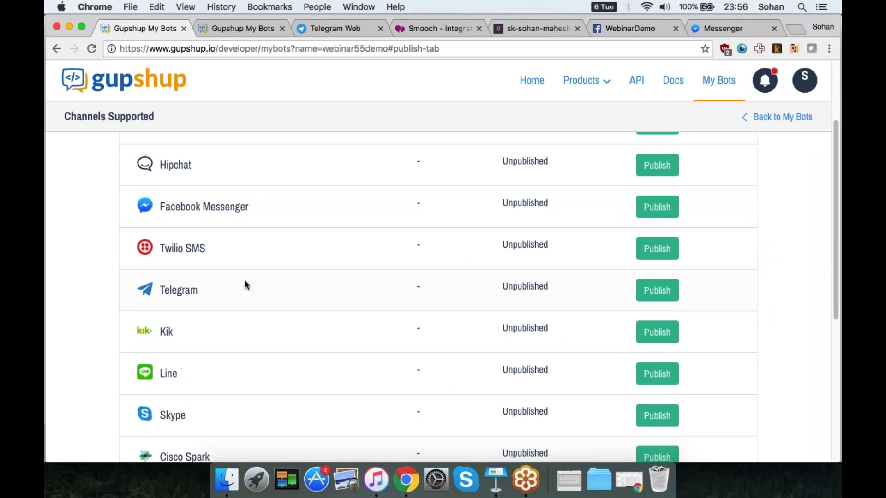
scroll(245, 282, down, 9)
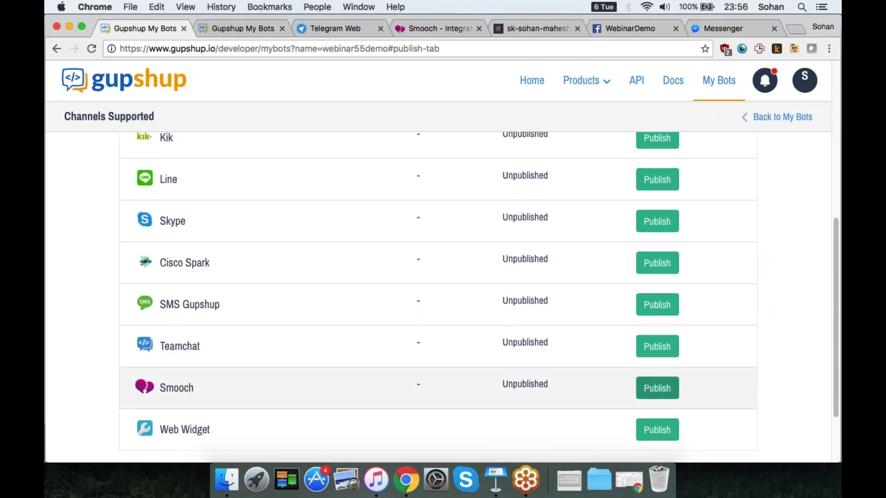
click(657, 388)
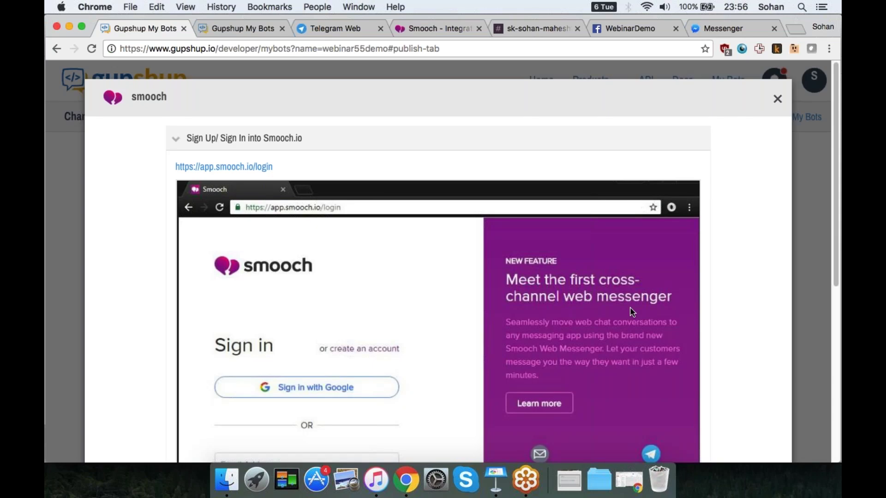
scroll(383, 346, down, 7)
click(258, 369)
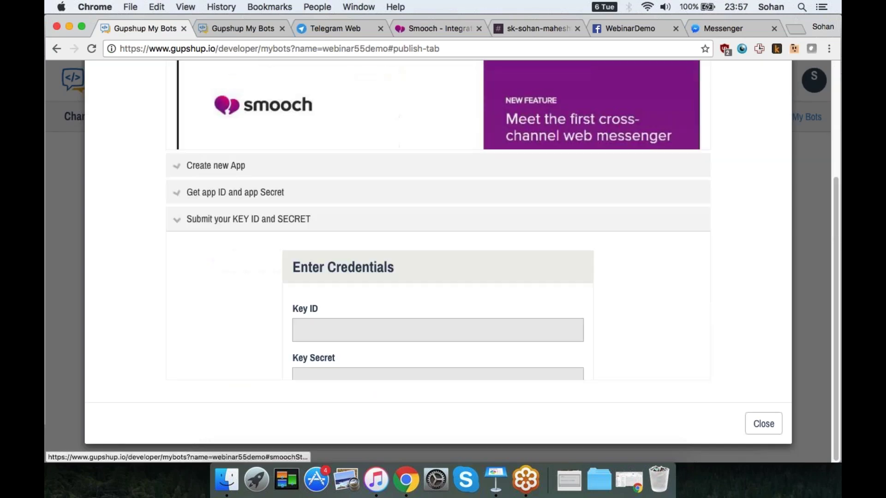
Open smooch.io in a new browser tab placed beside the Gupshup tab and log in to Smooch
click(795, 31)
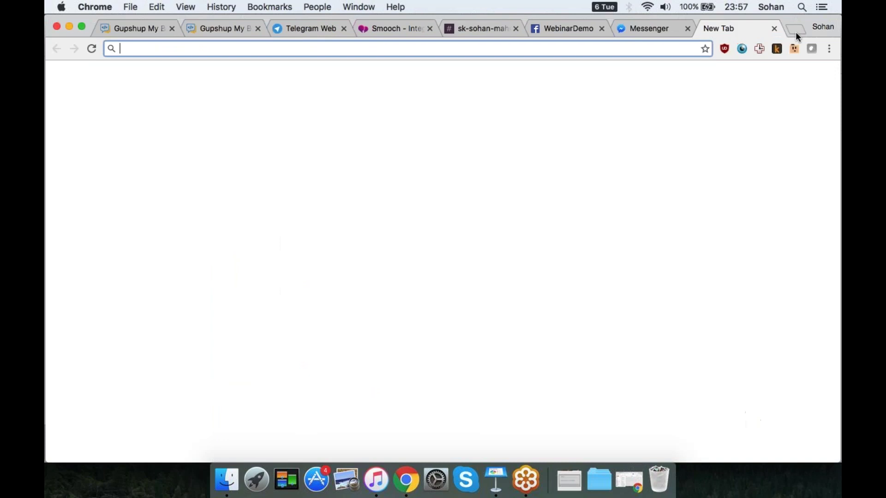
text(smooch.io)
key(Return)
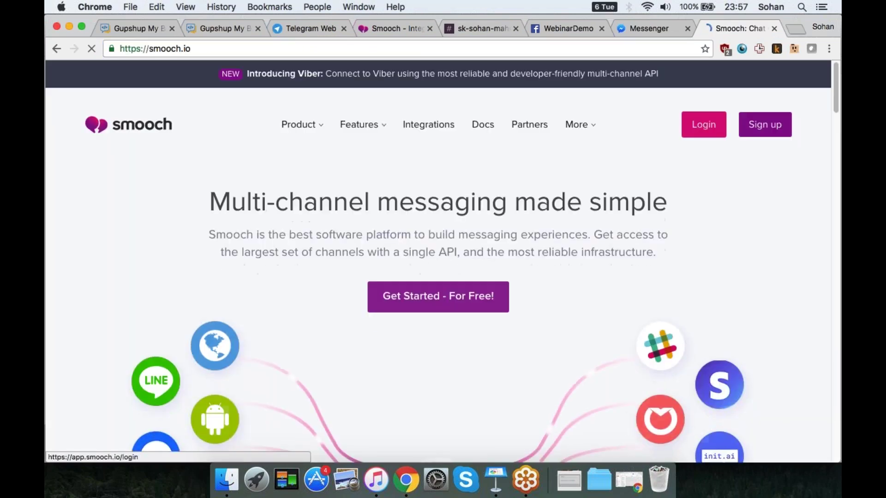
click(703, 125)
drag(738, 28, 221, 28)
click(258, 420)
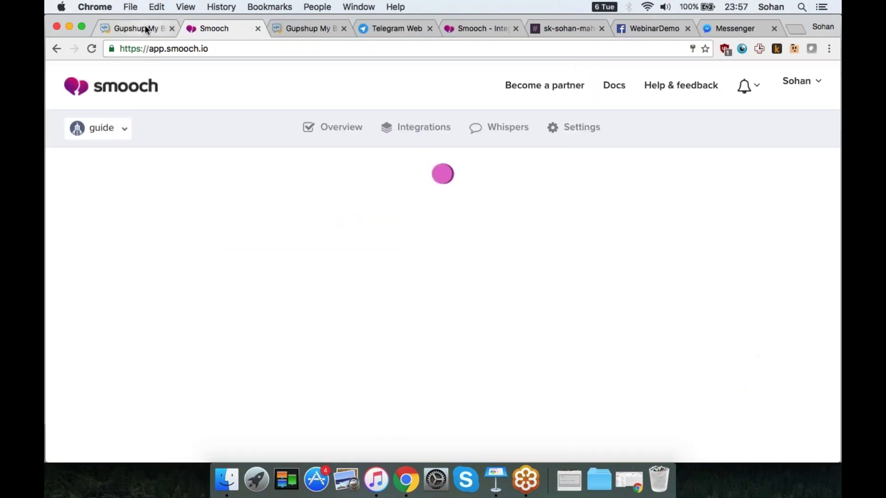
Create a new Smooch app named webinardemo22
click(125, 129)
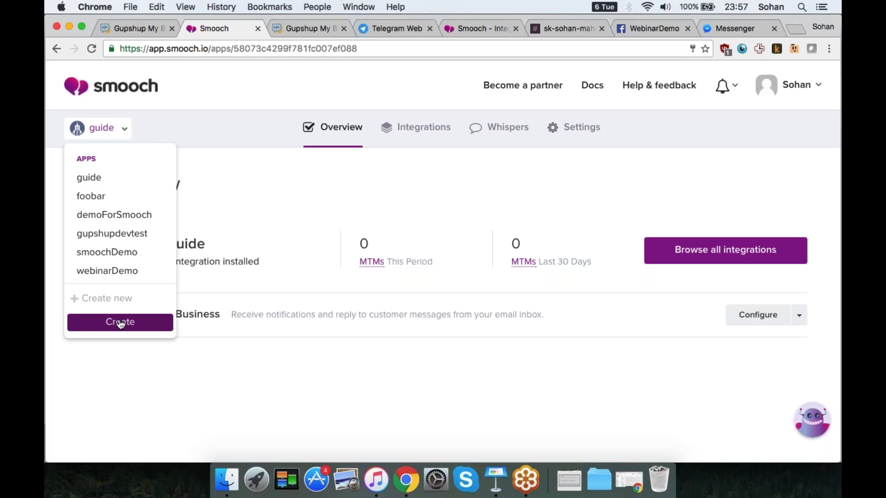
click(114, 302)
text(webinard)
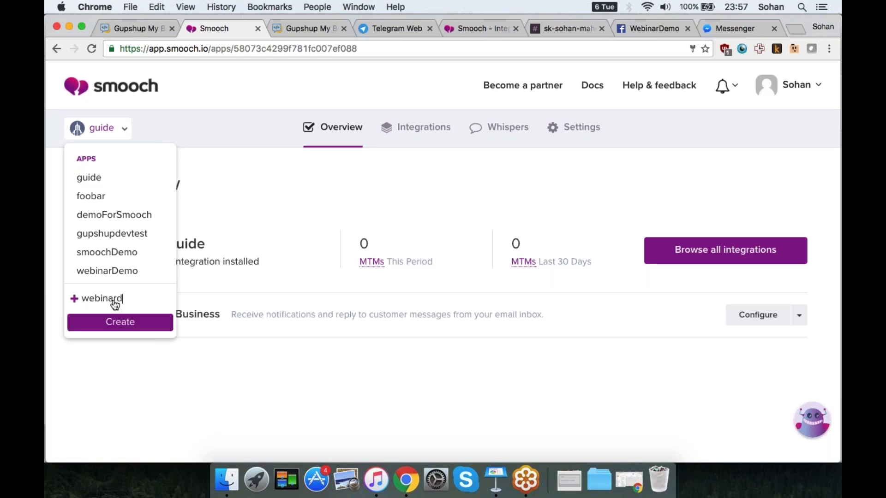
text(emo22)
key(Return)
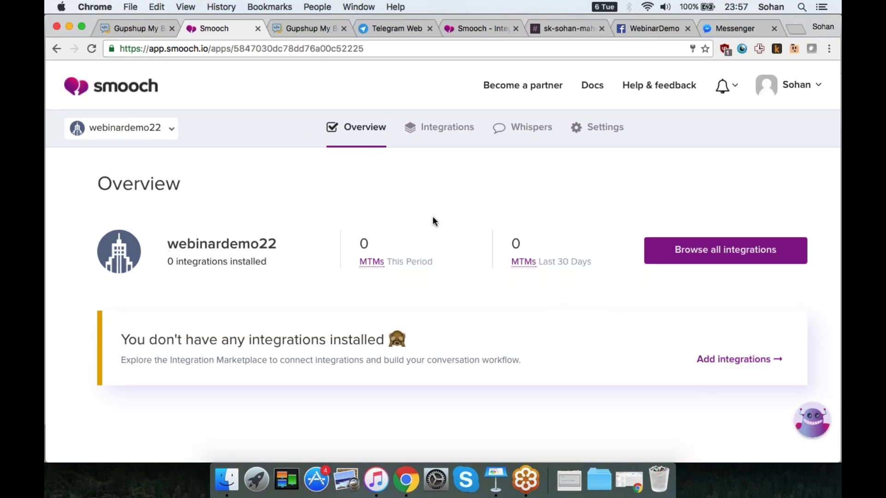
Create a new secret key in the settings of the webinardemo22 app
click(597, 127)
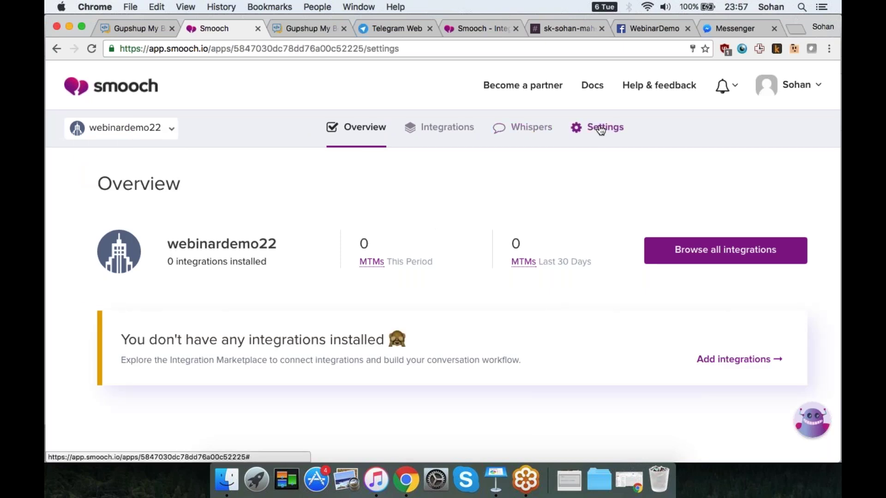
scroll(510, 241, down, 1)
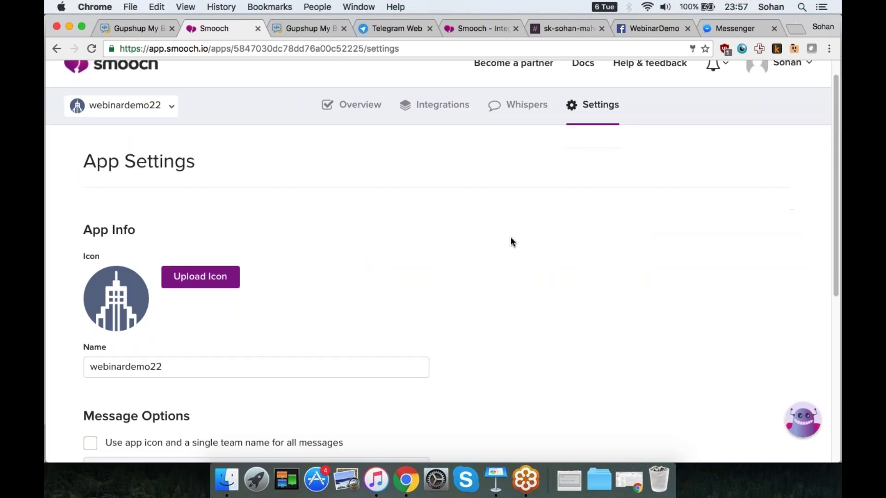
scroll(495, 246, down, 6)
click(152, 389)
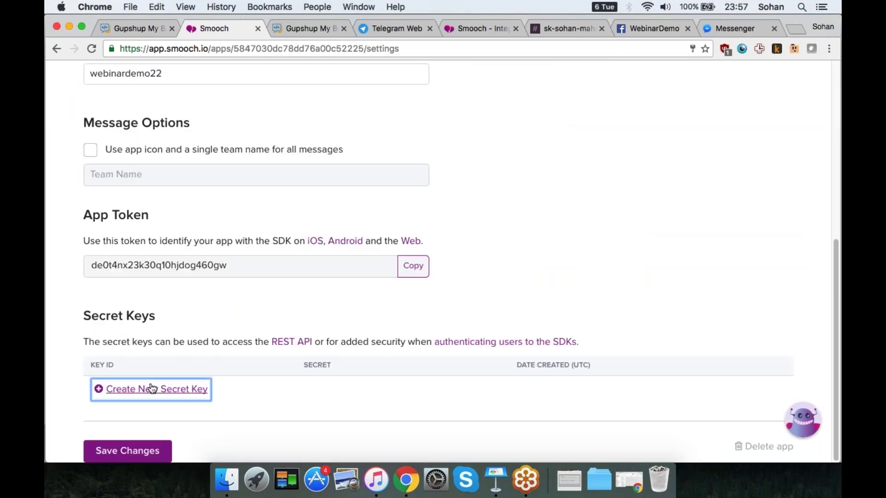
scroll(247, 288, down, 1)
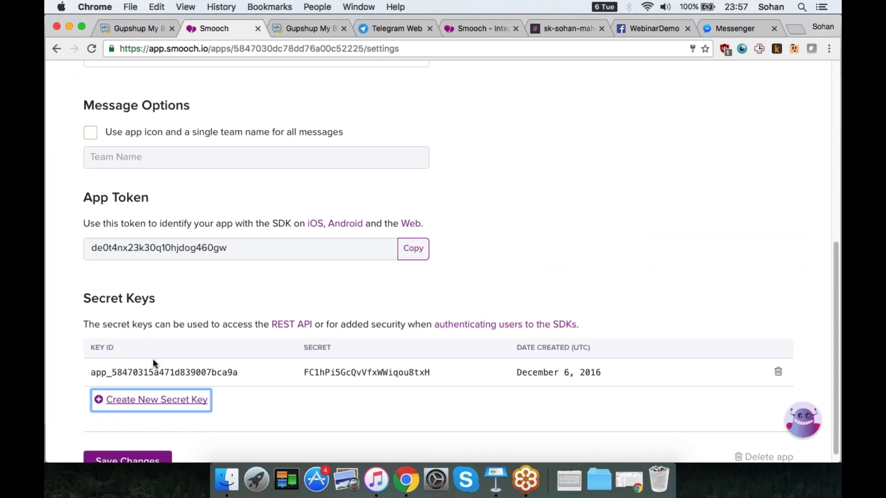
Copy the new key's ID from Smooch and paste it as the Key ID in Gupshup's Smooch credentials form
mouse_move(239, 373)
mouse_down()
mouse_move(92, 373)
mouse_move(245, 372)
mouse_up()
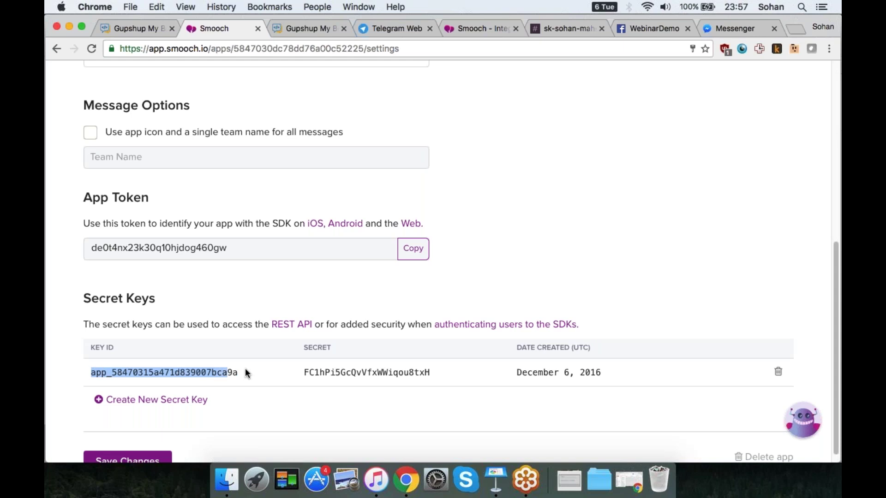
right_click(246, 373)
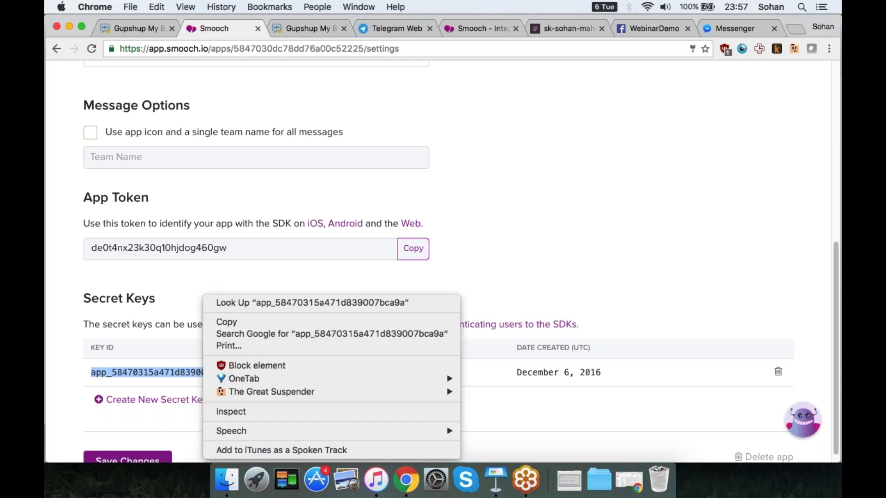
click(227, 322)
click(131, 28)
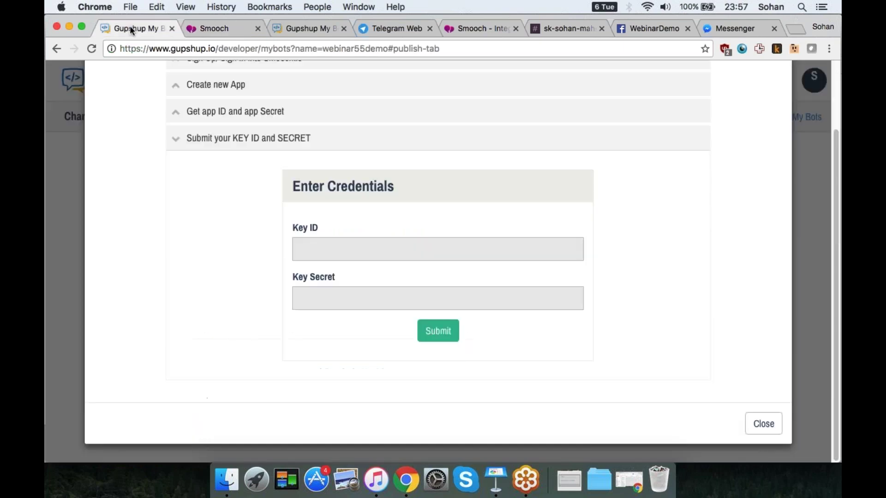
right_click(315, 249)
click(347, 309)
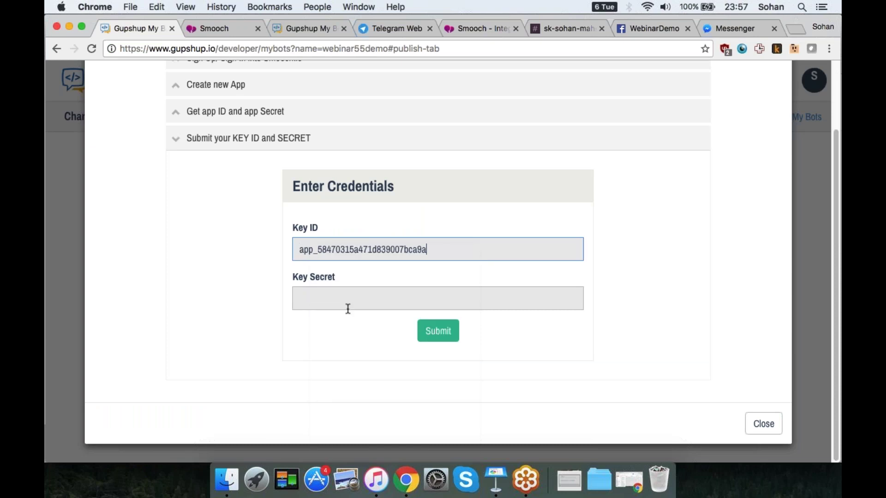
Copy the key's secret from Smooch and paste it as the Key Secret in Gupshup's credentials form
click(348, 309)
click(220, 29)
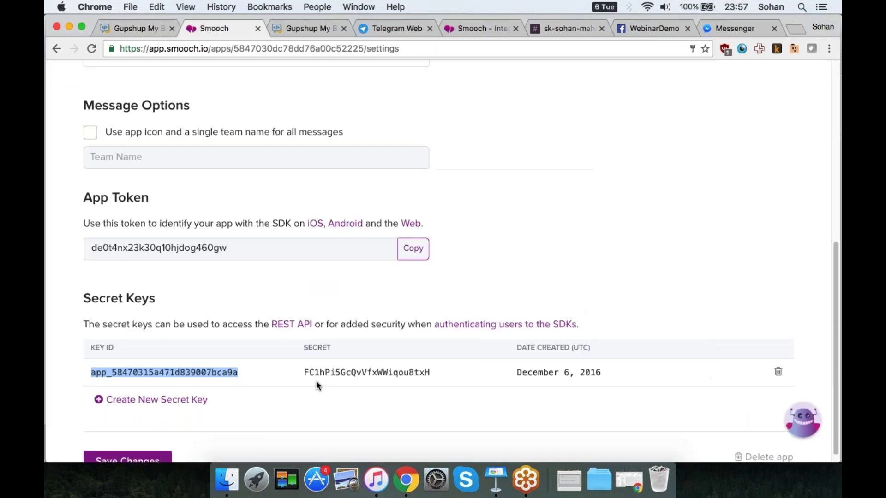
click(302, 372)
right_click(337, 373)
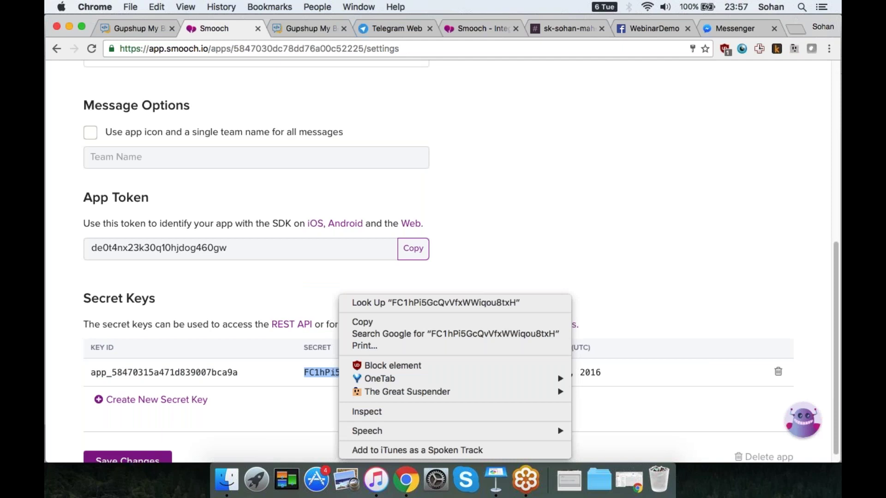
click(364, 323)
click(134, 28)
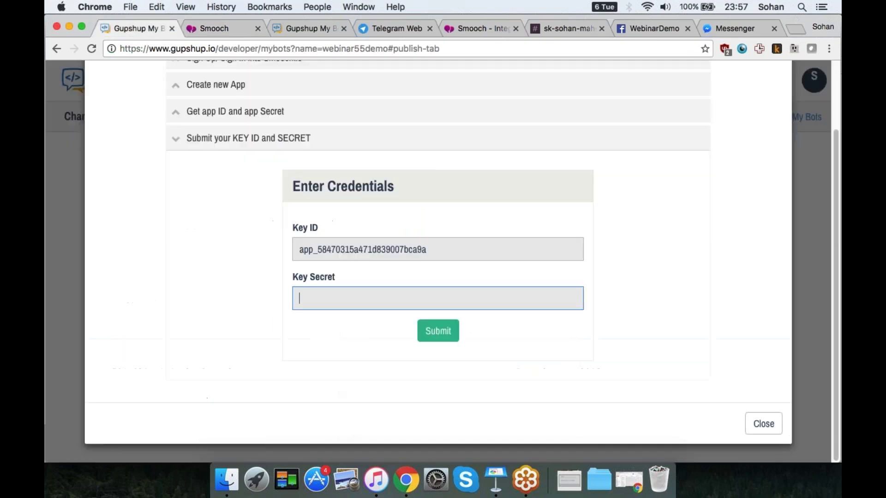
right_click(333, 298)
click(364, 310)
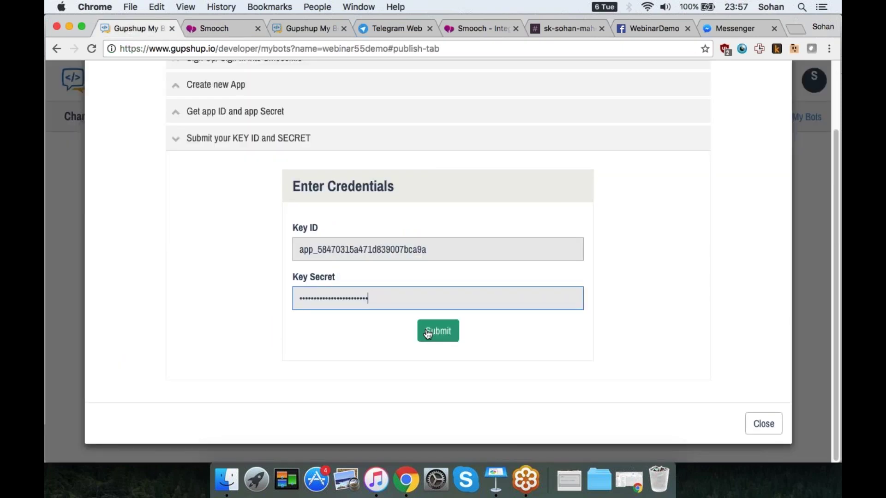
Submit the Smooch credentials and close the publishing dialog
click(428, 332)
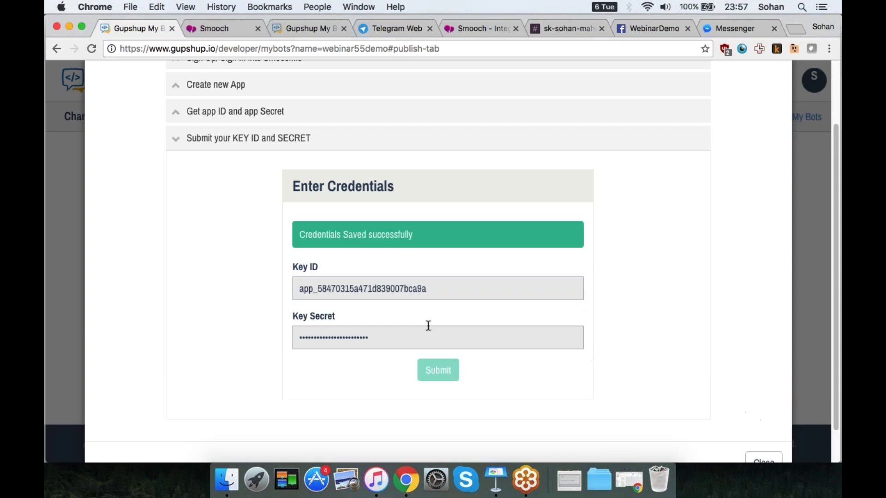
scroll(609, 315, down, 2)
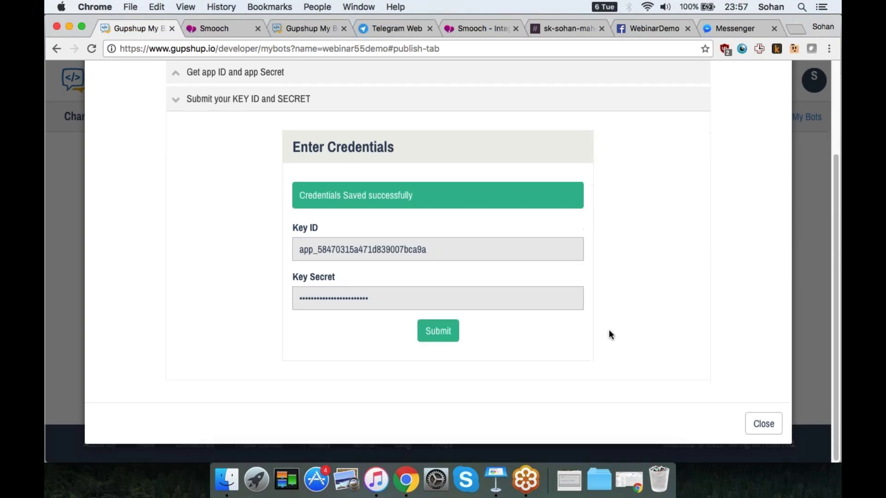
key(Escape)
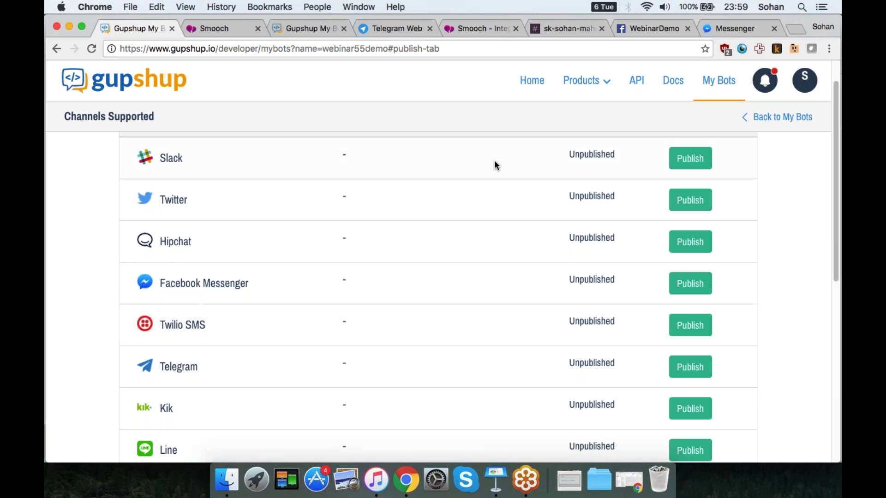
Switch to Smooch and open the integrations page of the webinardemo22 app
scroll(389, 207, up, 1)
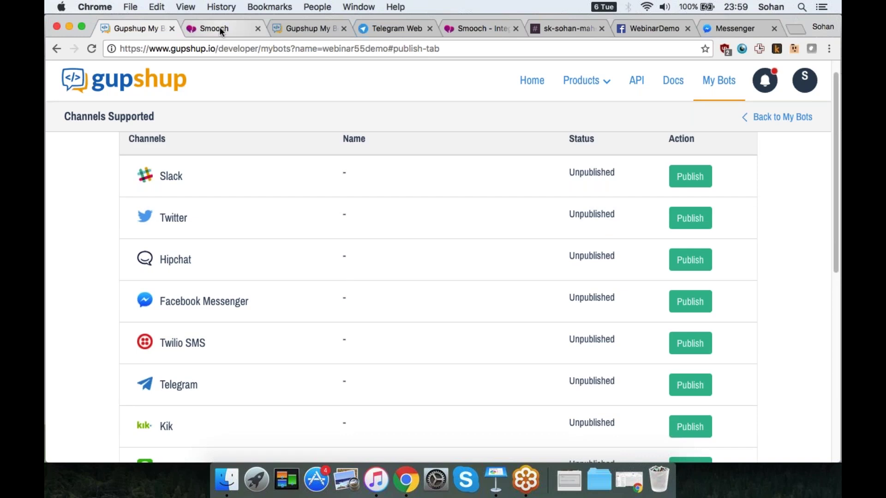
click(219, 28)
click(131, 29)
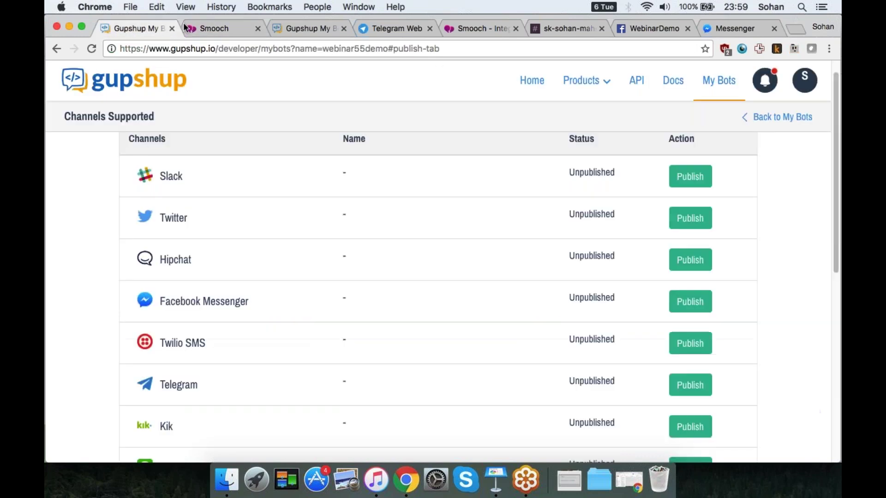
click(200, 24)
scroll(279, 273, up, 10)
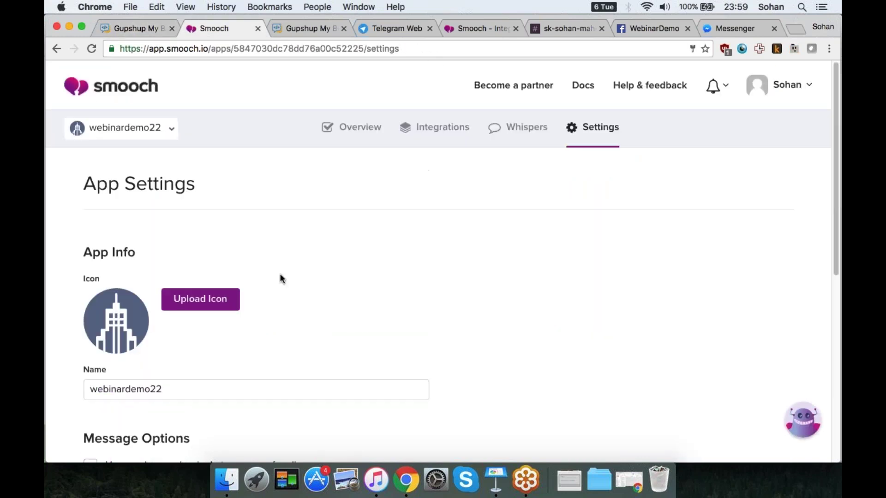
click(426, 129)
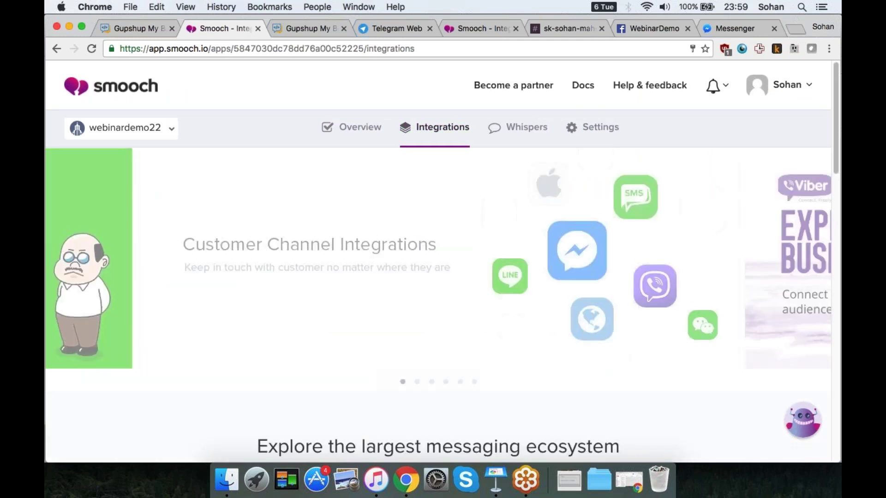
Examine the customer channels and business systems offered in Smooch's integration catalogue
scroll(500, 369, down, 6)
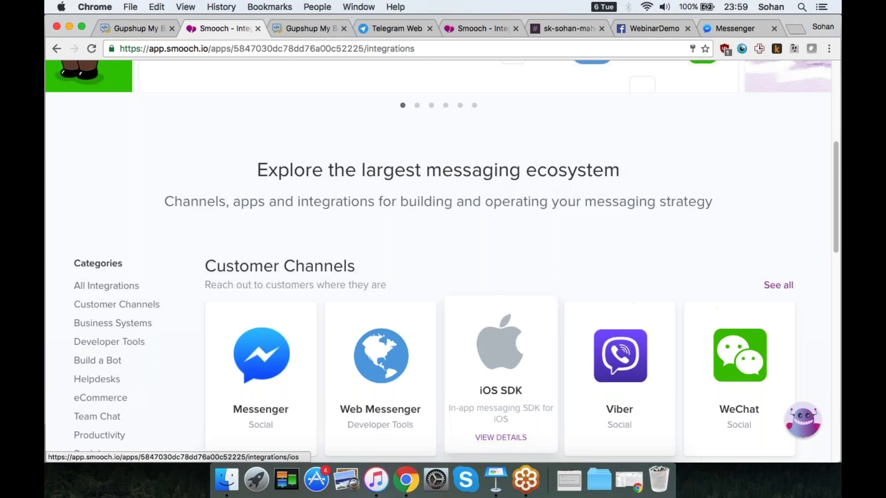
scroll(282, 327, down, 2)
scroll(282, 327, down, 1)
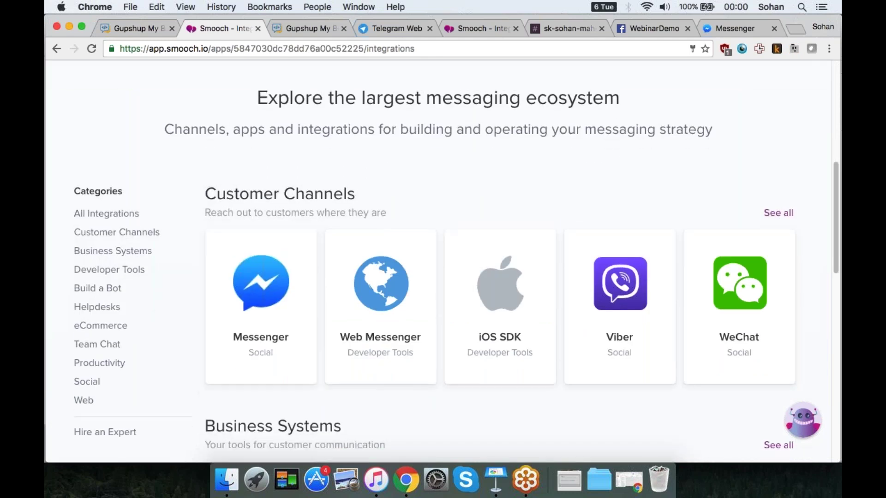
scroll(791, 280, down, 1)
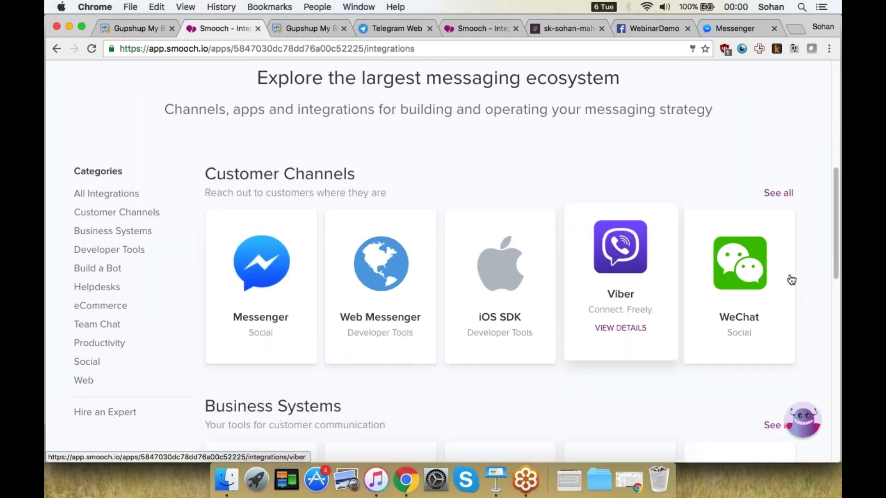
scroll(521, 265, down, 3)
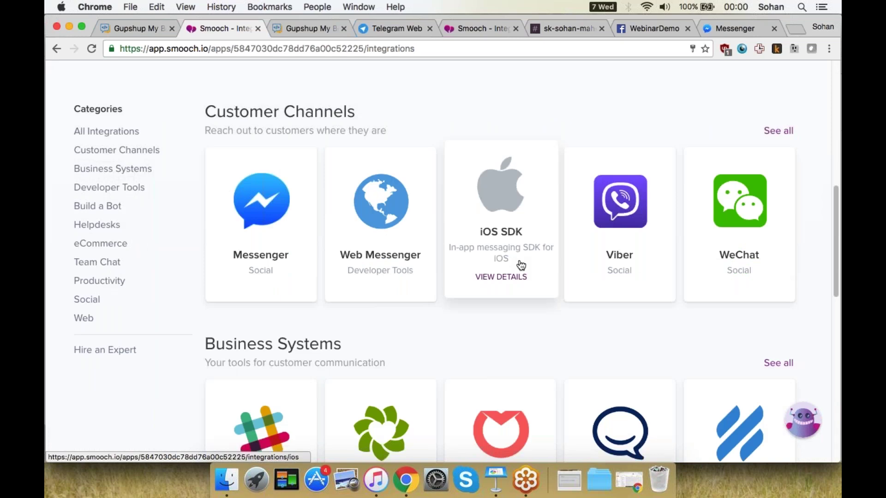
scroll(521, 265, down, 4)
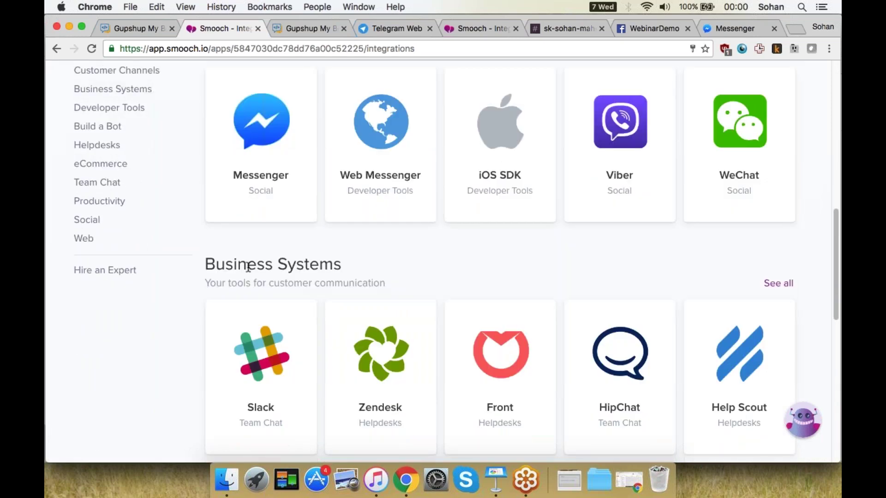
scroll(248, 267, up, 1)
scroll(248, 267, down, 3)
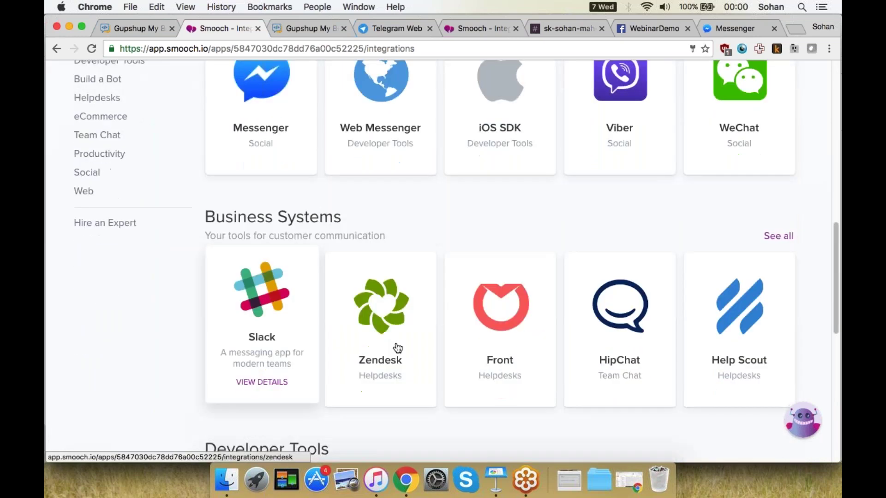
scroll(364, 327, down, 1)
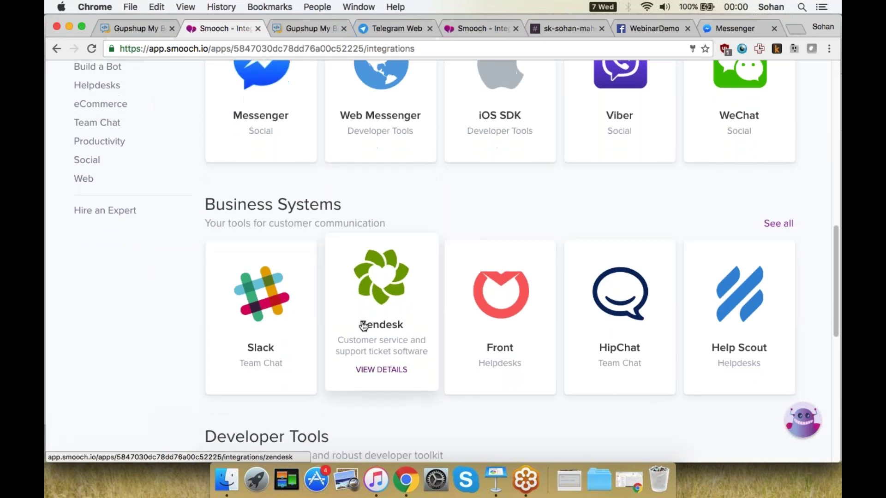
scroll(363, 326, up, 10)
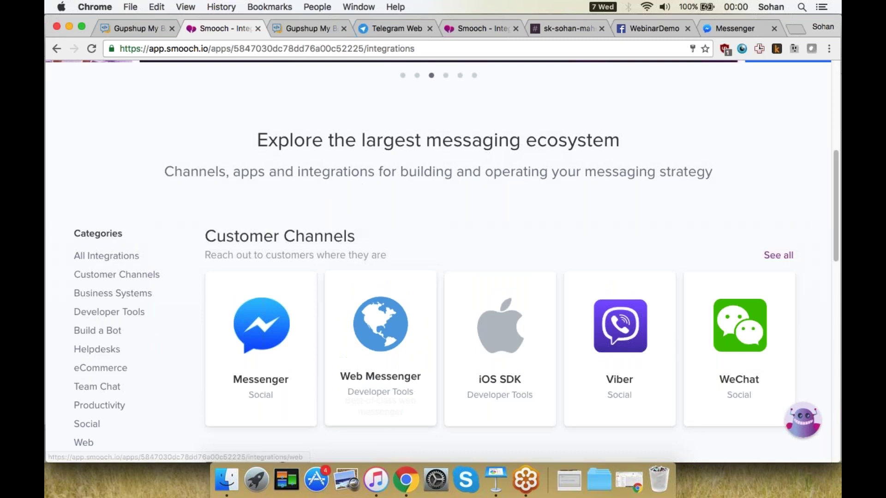
Return to the Gupshup bots dashboard, and open the overview of the existing webinarDemo app in Smooch
click(142, 31)
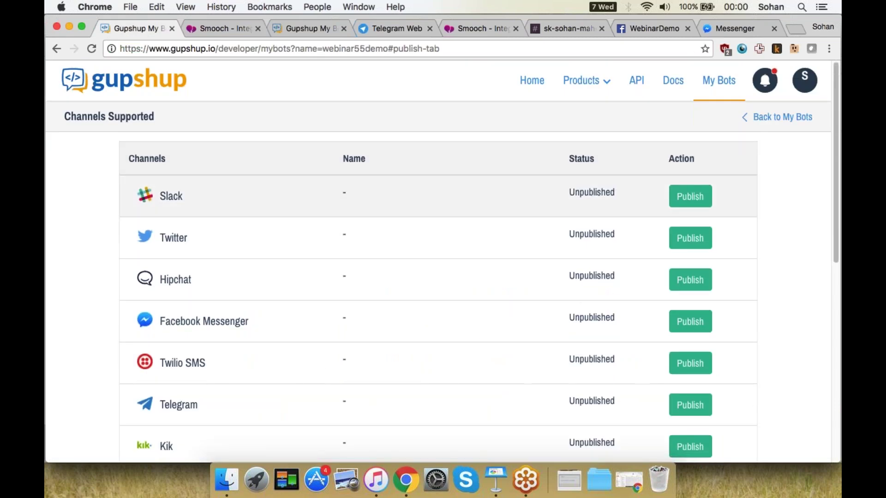
click(783, 117)
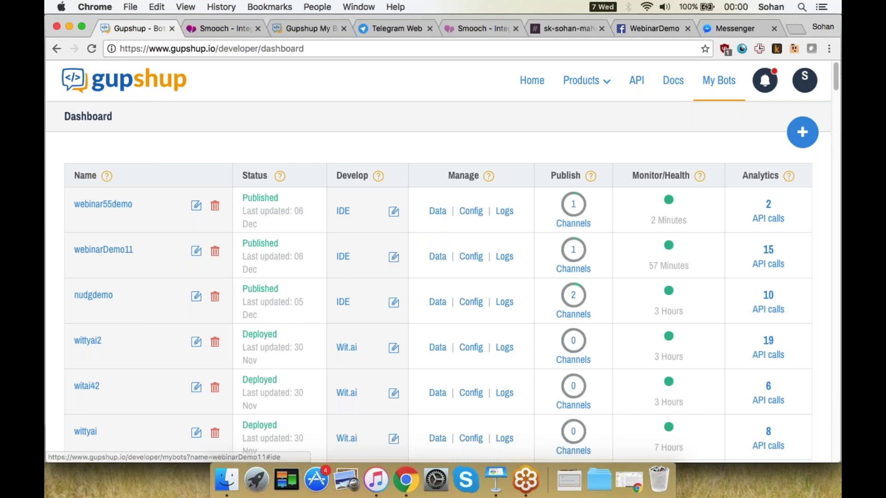
key(ctrl+Tab)
scroll(438, 258, up, 5)
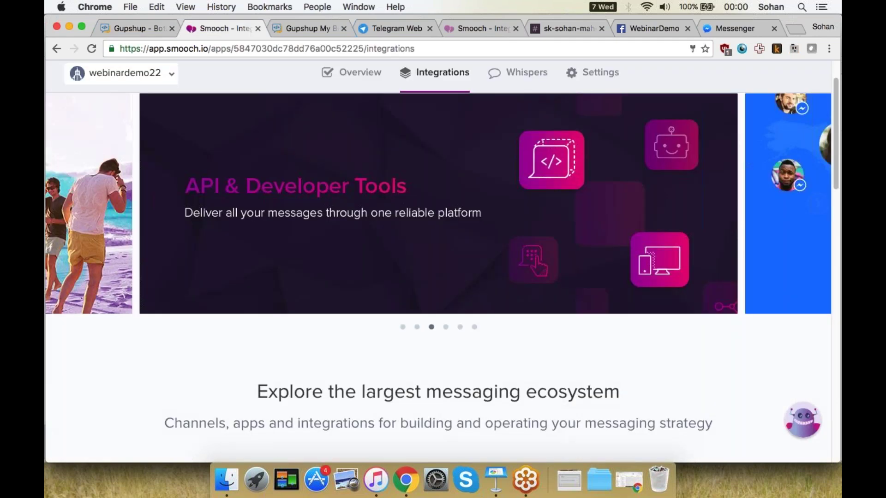
click(121, 73)
click(91, 219)
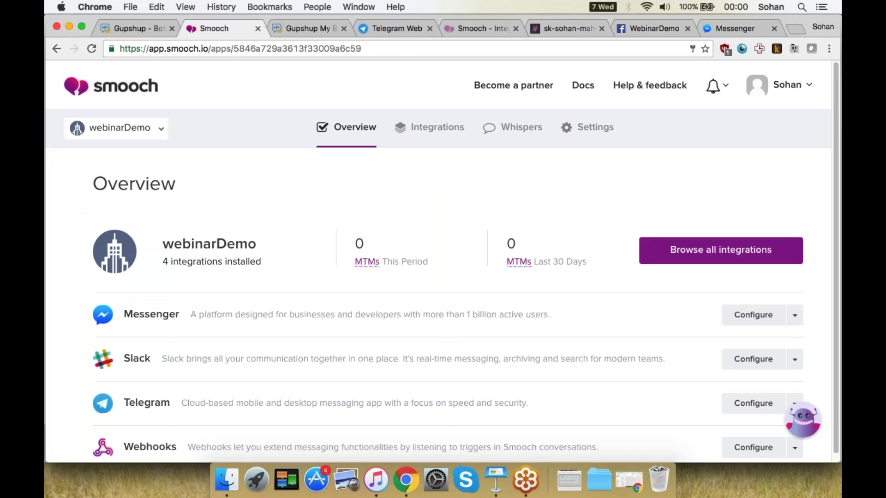
scroll(441, 262, down, 1)
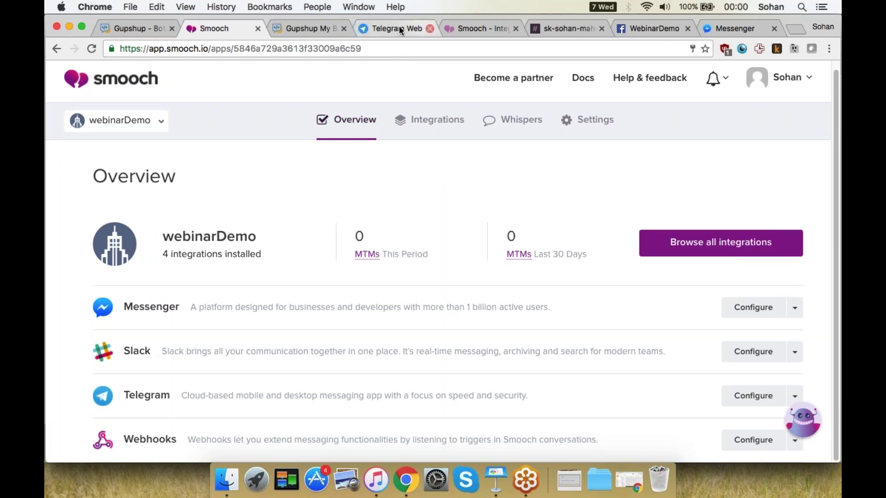
In Telegram, send the webinardemo bot the messages "hi", "i'm not able to login to my account" and "no"
click(367, 30)
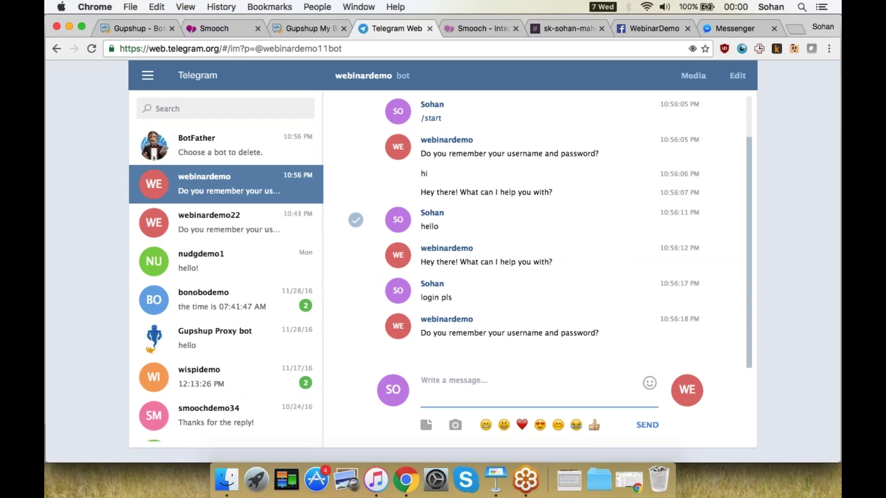
text(hi)
key(Return)
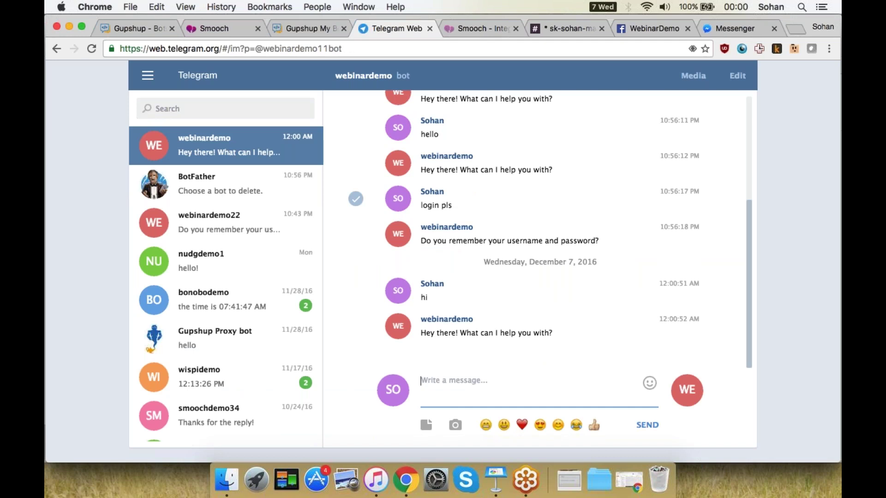
text(i'm)
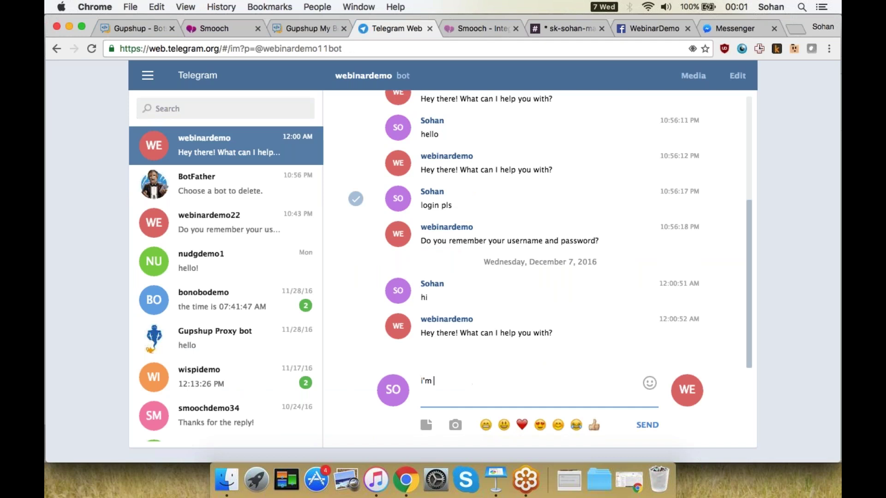
text( not able to login to my account)
key(Return)
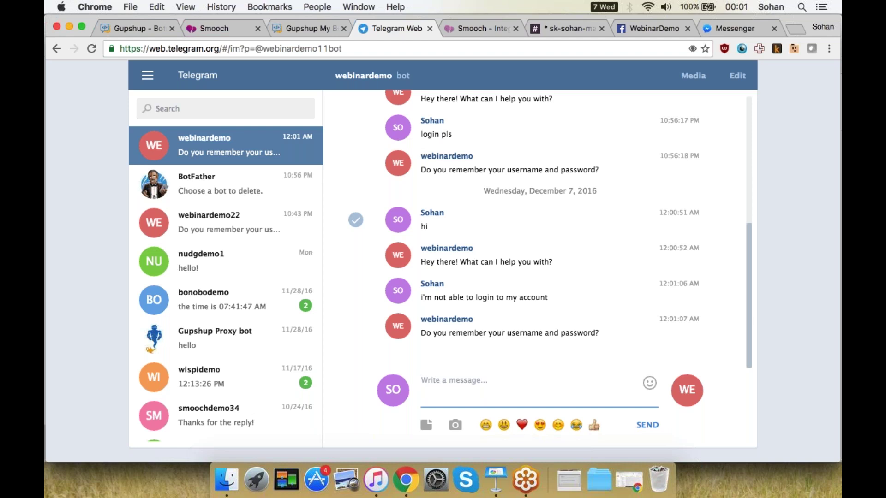
text(no)
key(Return)
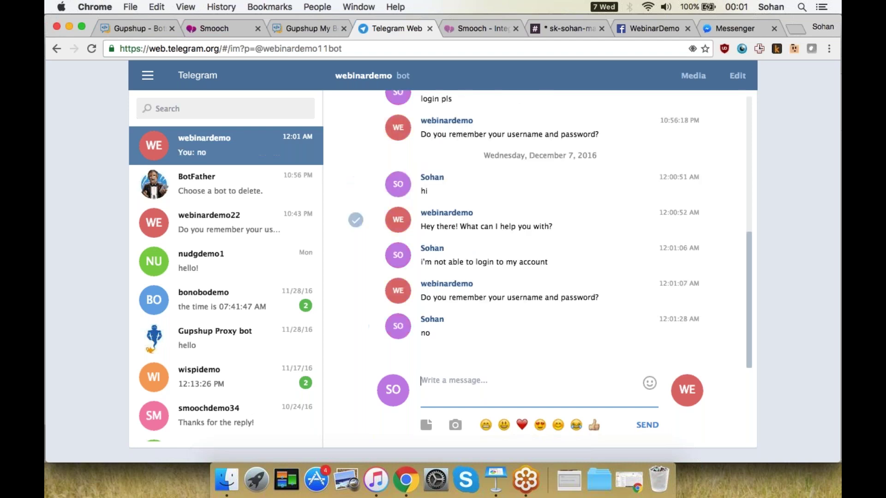
In the unread Slack support channel, send "/sk no worries. I can help you with this" and check the reply in Telegram
click(543, 30)
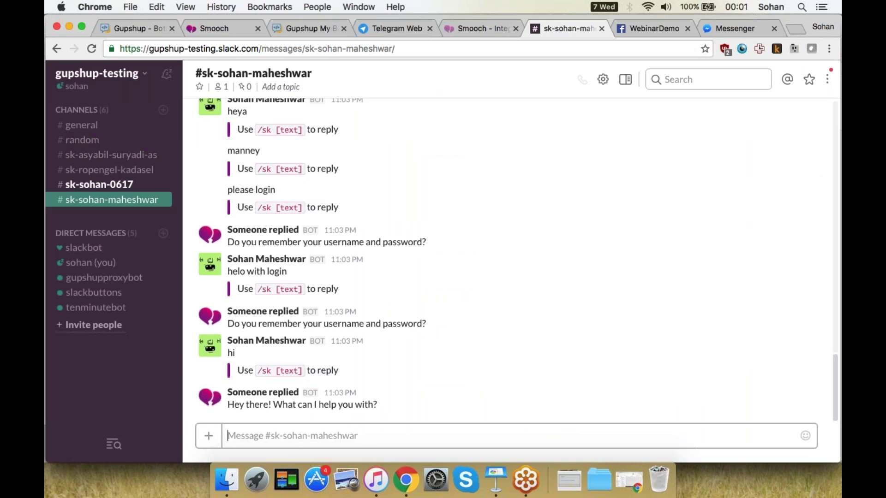
click(143, 185)
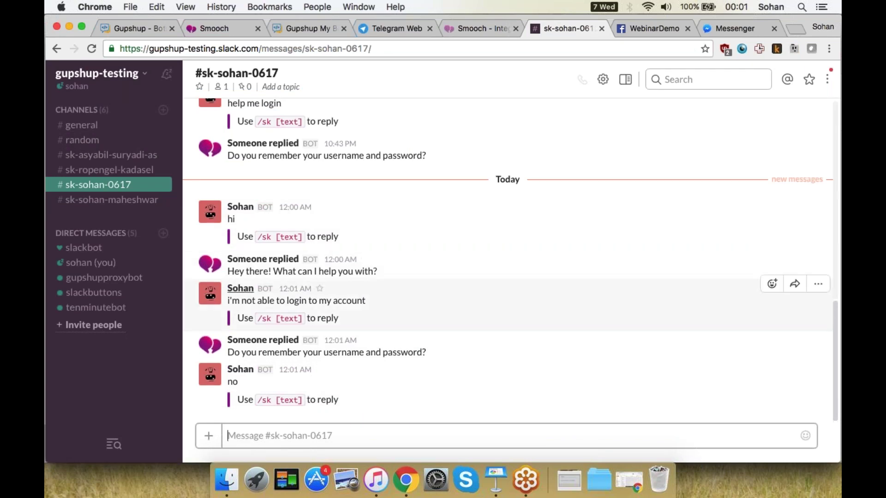
text(/)
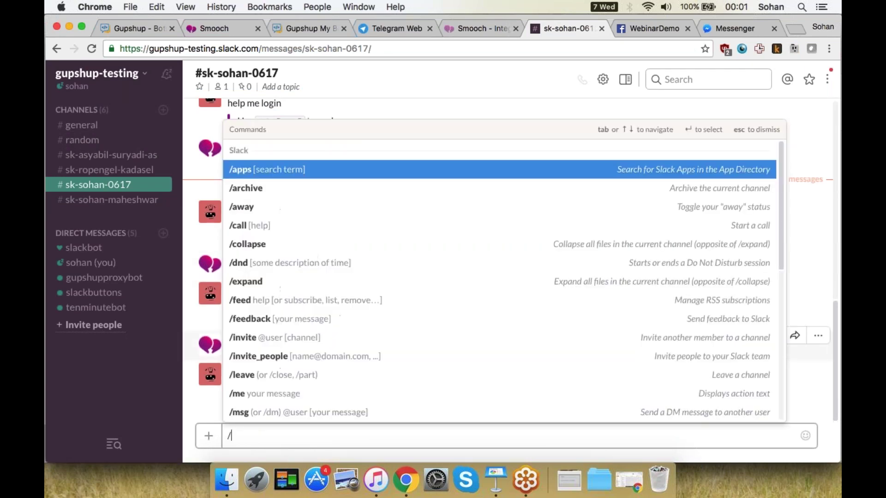
text(sk no worries.)
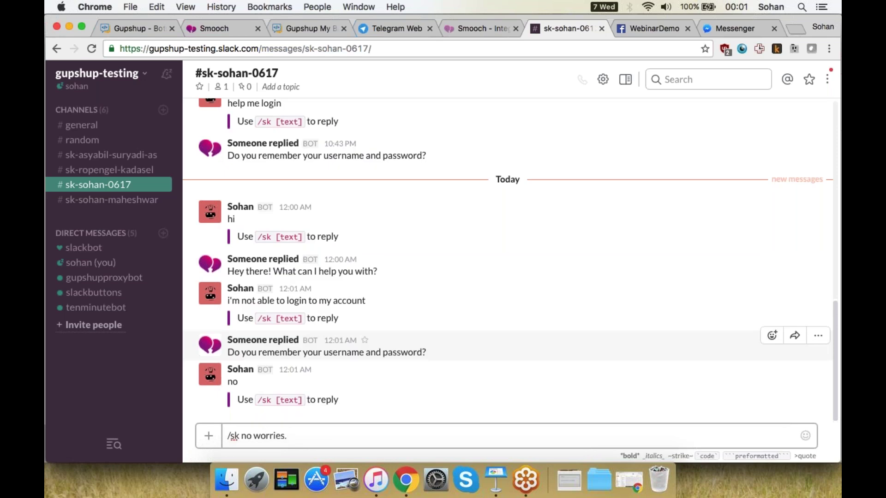
text( I can help you with thi)
text(s)
key(Return)
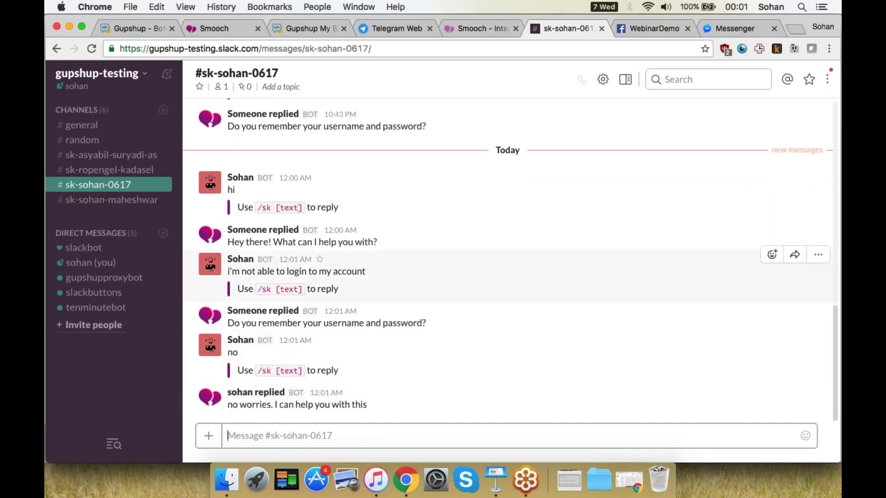
click(386, 31)
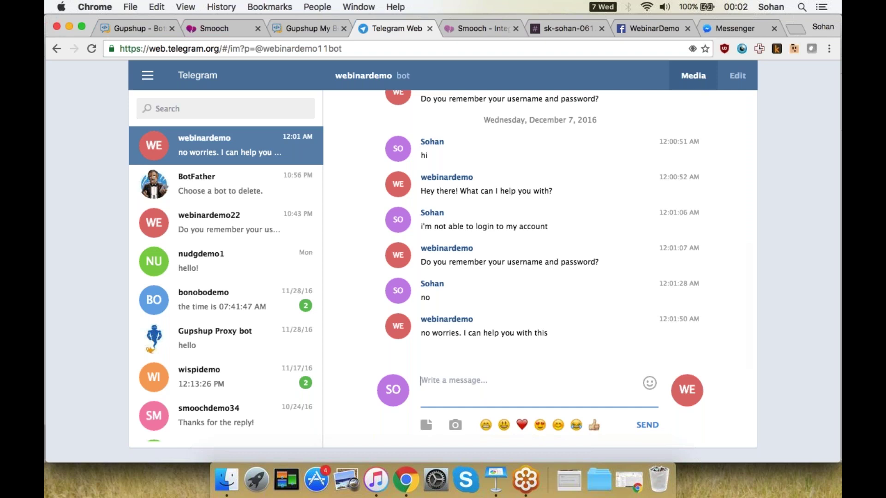
On the WebinarDemo Facebook page, close the Gupshup Proxy bot chat and open a message chat with the page
click(663, 29)
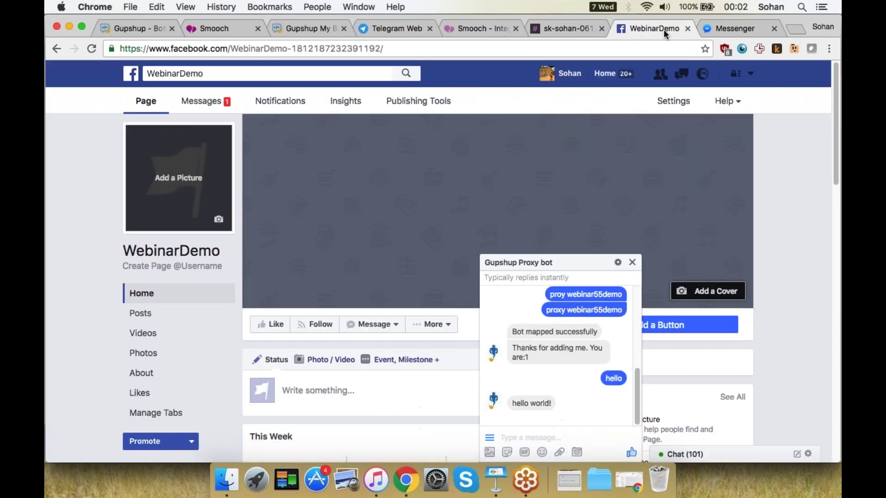
click(631, 262)
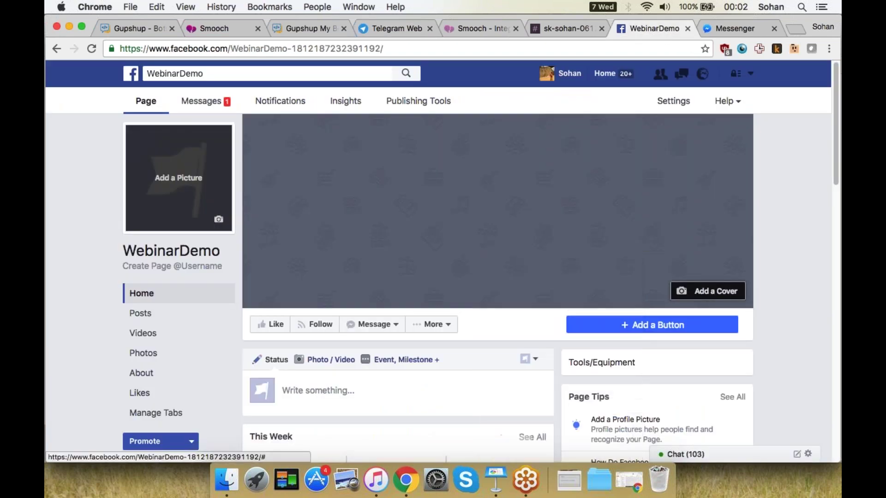
scroll(442, 276, down, 1)
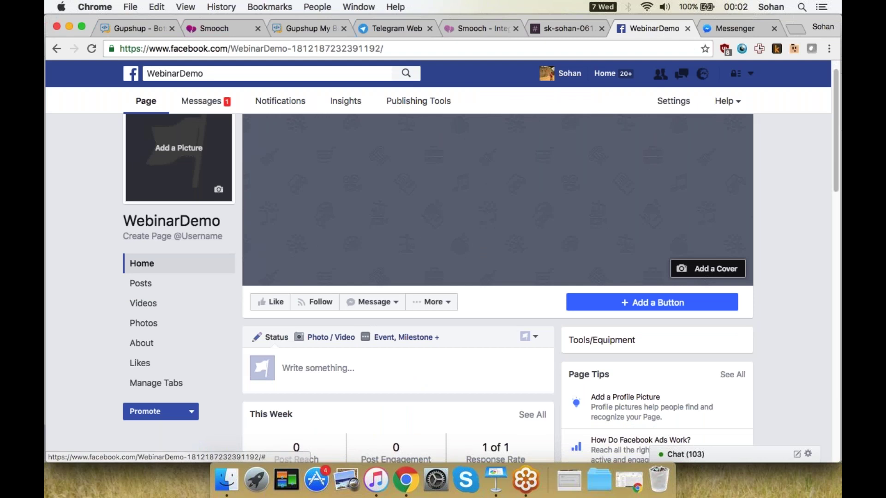
click(371, 304)
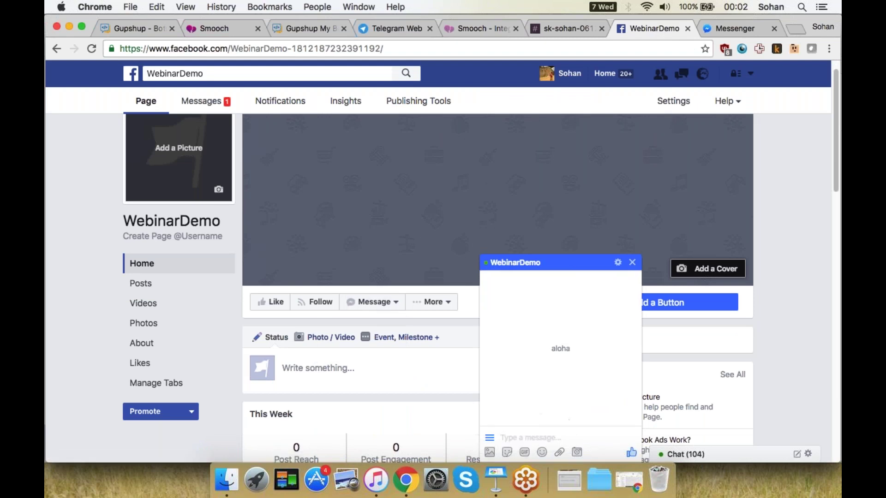
Send the WebinarDemo page the messages "hello" and "please help me with my login"
text(hello)
key(Return)
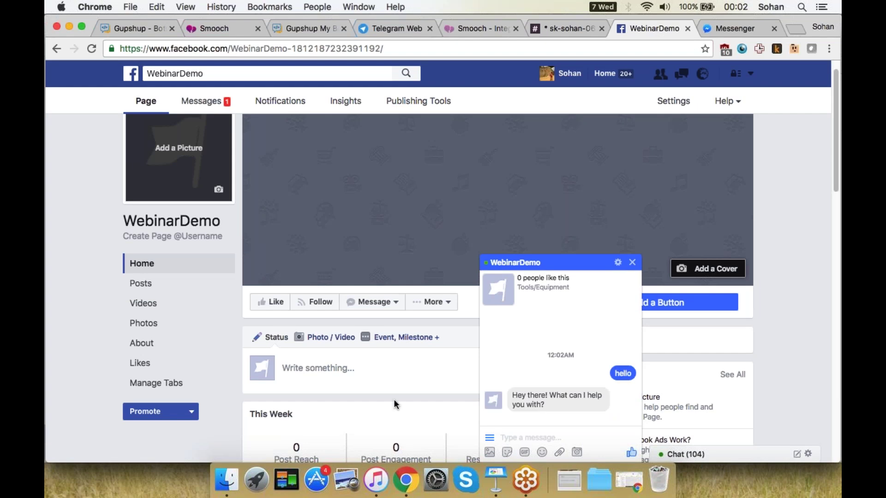
text(please help me with my l)
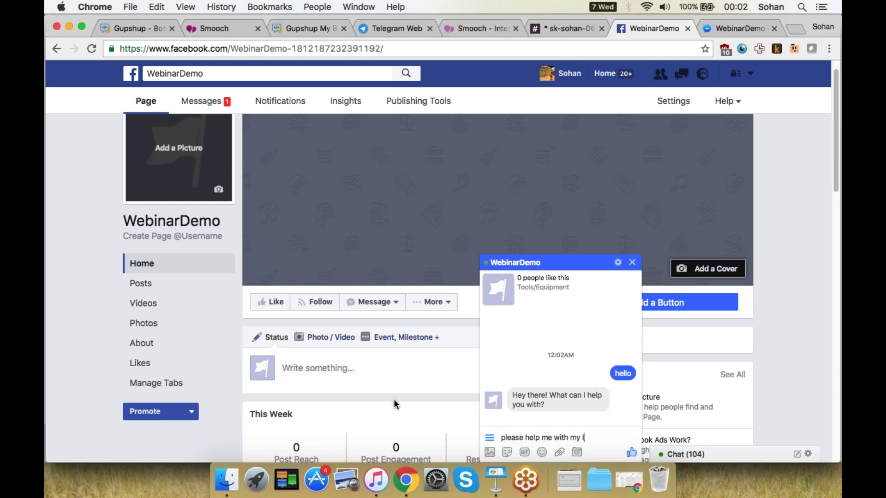
text(ogin)
key(Return)
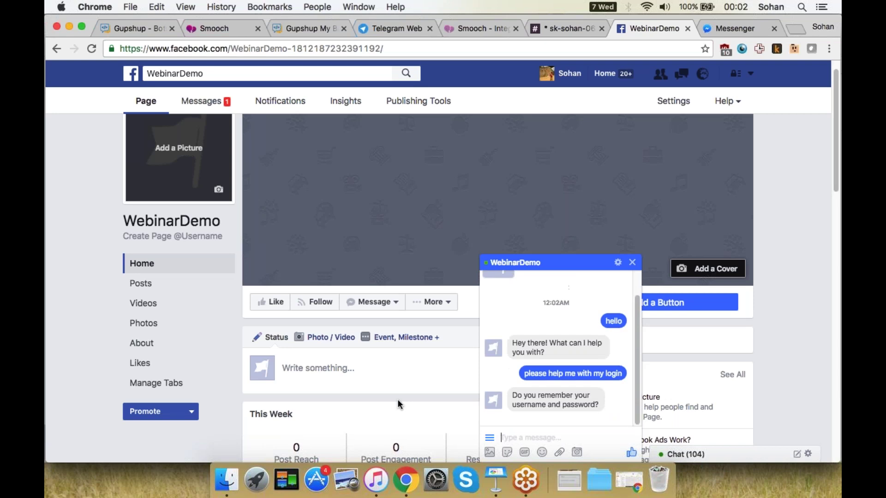
Check the mirrored conversation in the unread Slack support channel, and send "nope" to the WebinarDemo page in the Facebook chat
click(569, 28)
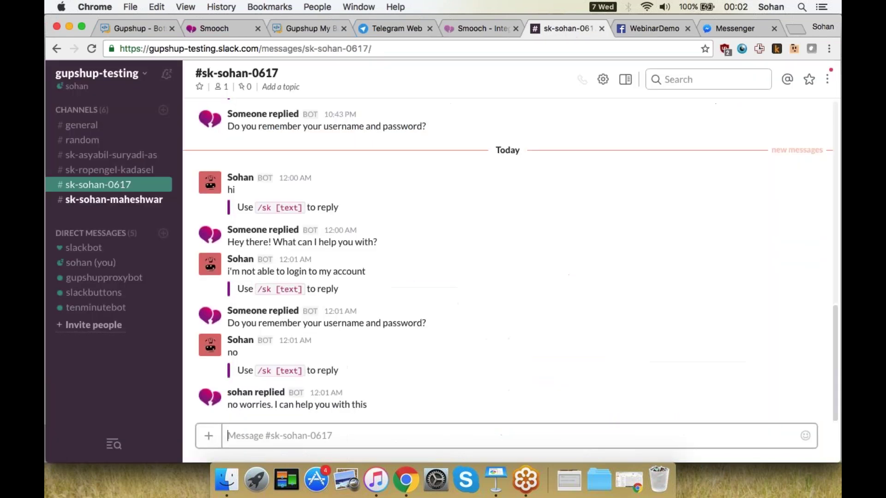
click(149, 199)
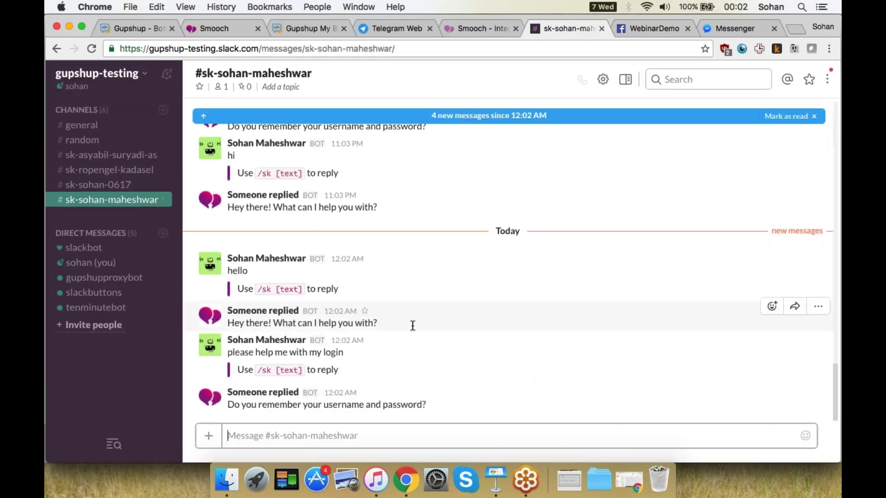
click(625, 29)
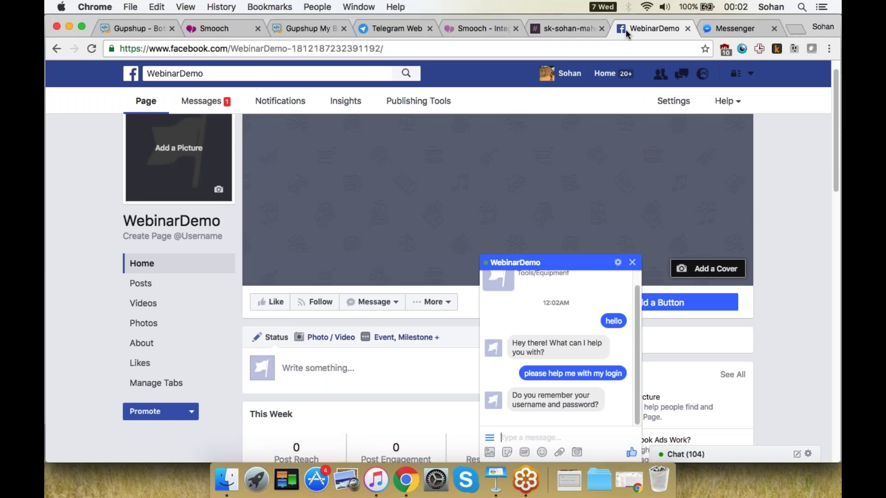
text(nope)
key(Return)
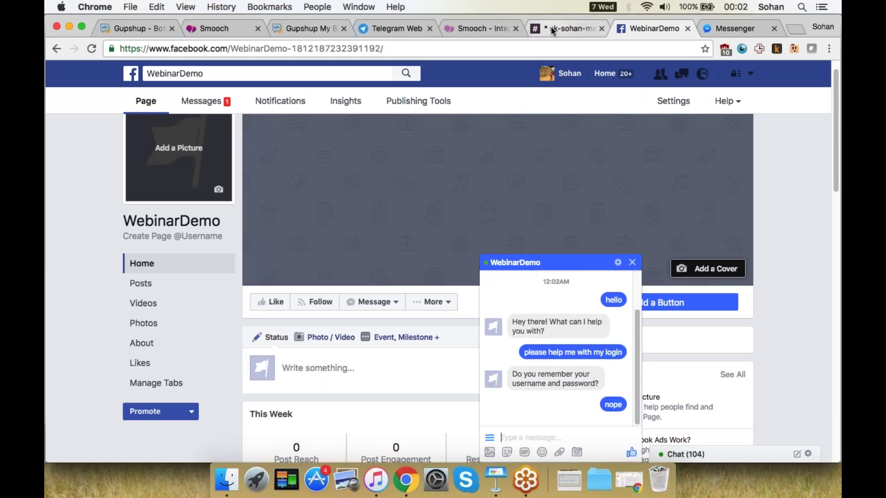
In that Slack channel, send a "/sk" reply with the agent's first name and "here. let me help you out :)", and check the Facebook chat
click(554, 29)
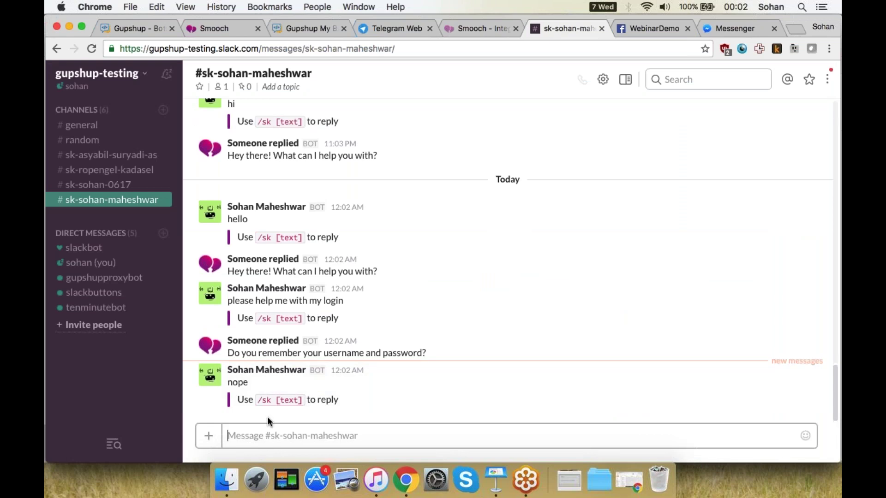
text(/sk sohan he)
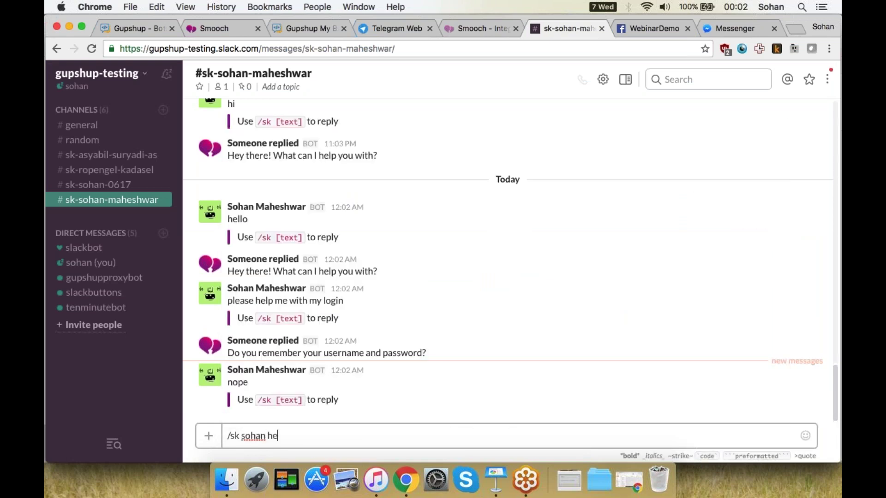
text(re. let me help you out)
text(!)
key(Return)
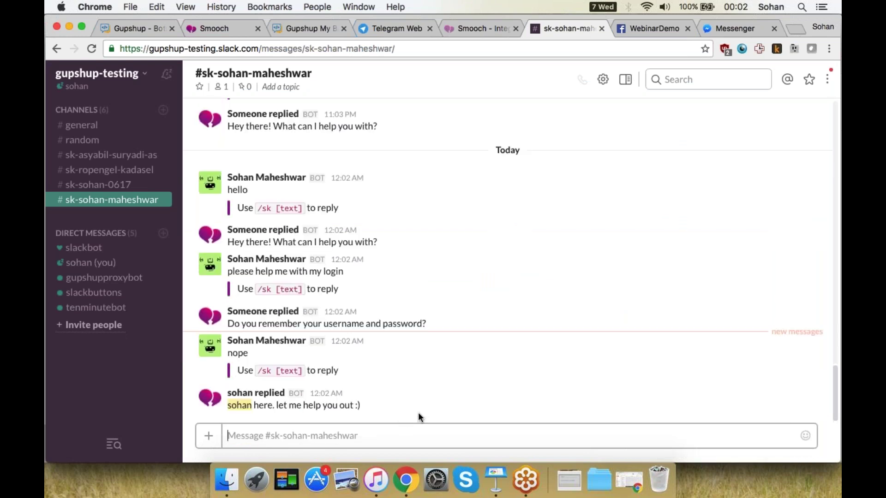
click(639, 27)
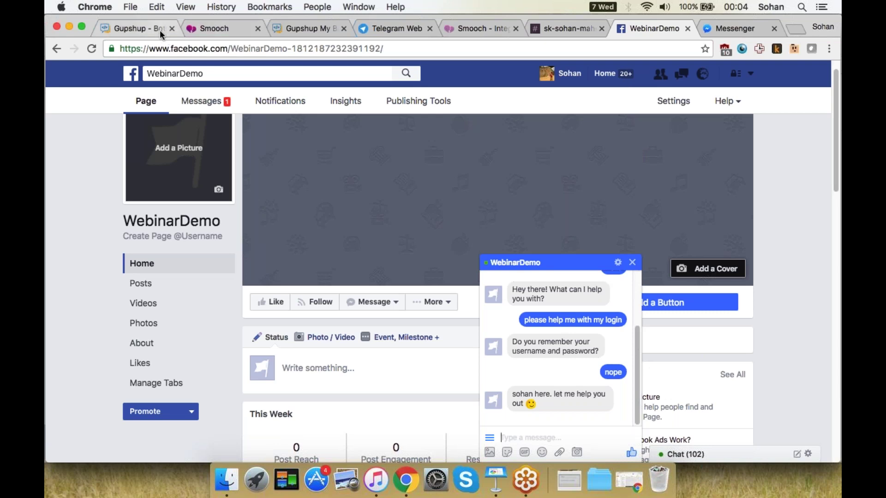
Switch to Keynote, select the DEMO slide (21) in the webinar deck, and return to Chrome
click(493, 478)
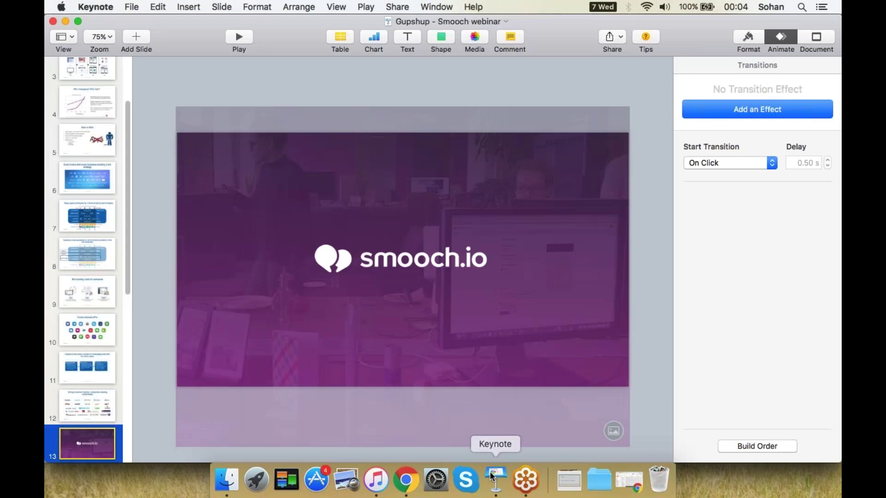
scroll(94, 399, down, 10)
click(96, 401)
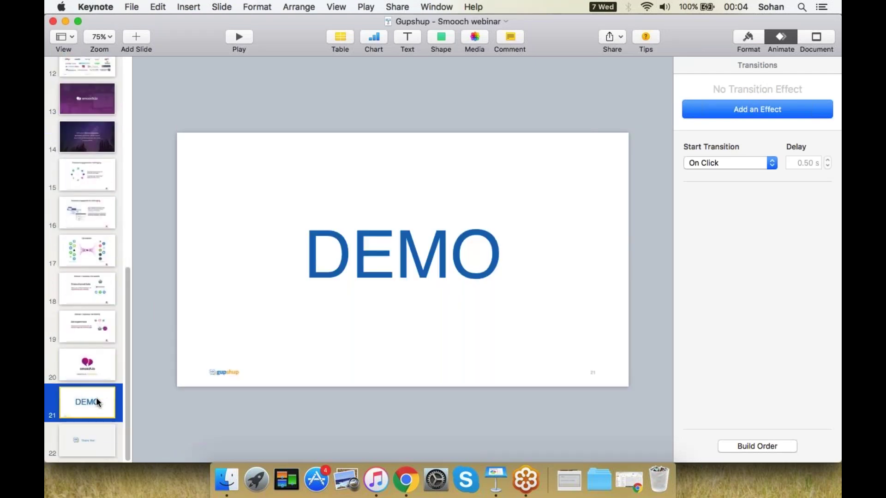
click(399, 480)
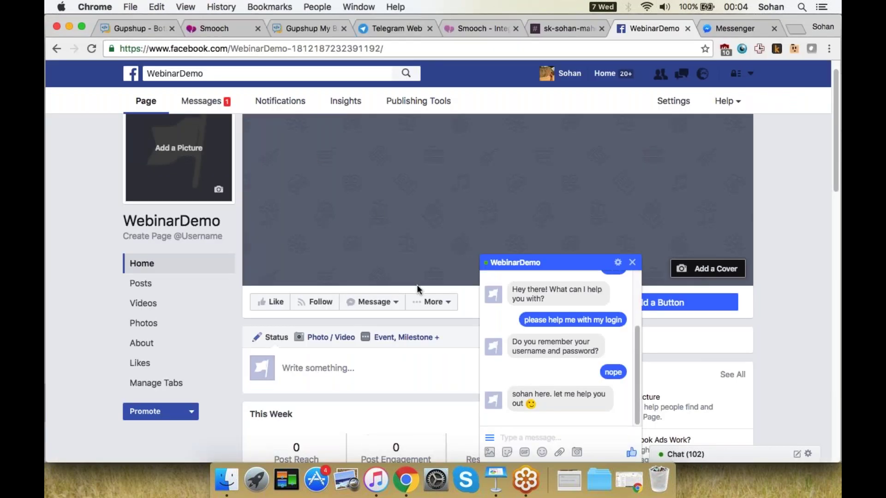
Open the integrations catalogue of the webinarDemo app in Smooch and look through its sections as far as Business Systems
click(217, 28)
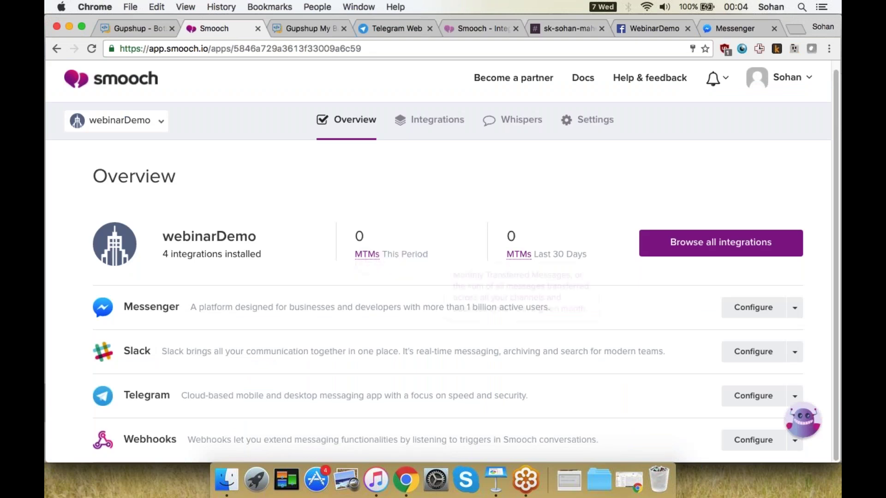
click(436, 120)
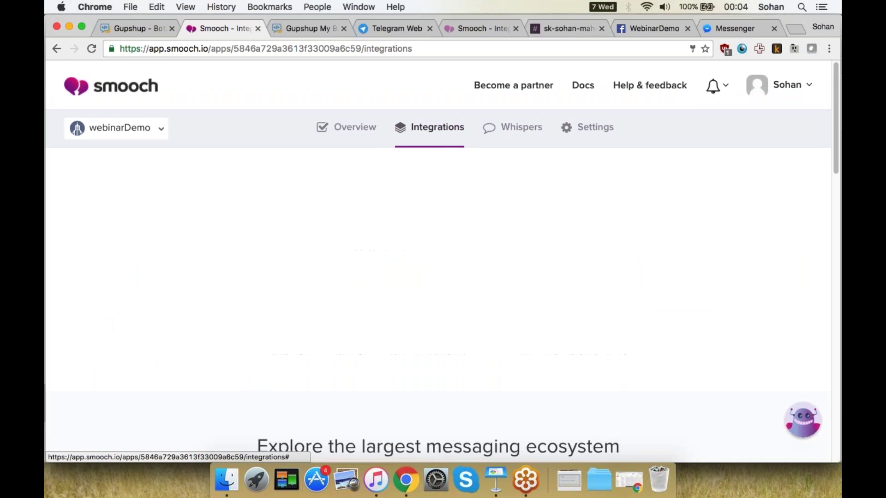
scroll(512, 305, down, 3)
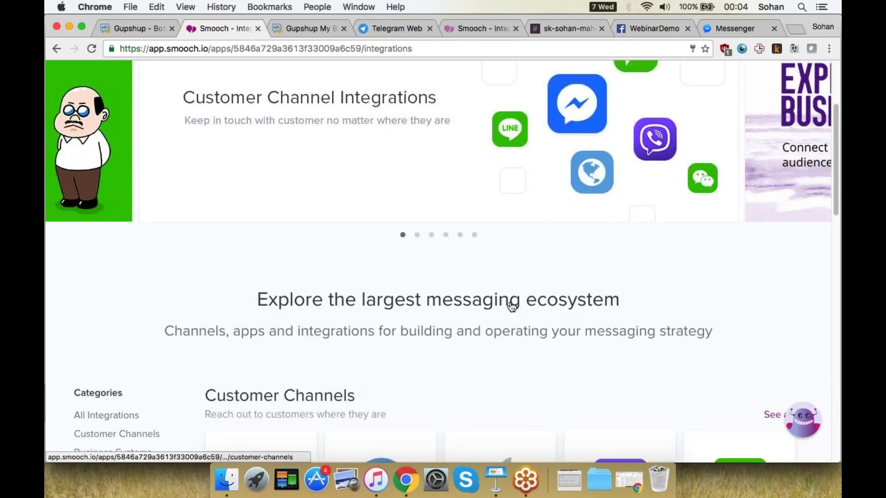
scroll(512, 306, down, 1)
scroll(604, 160, down, 8)
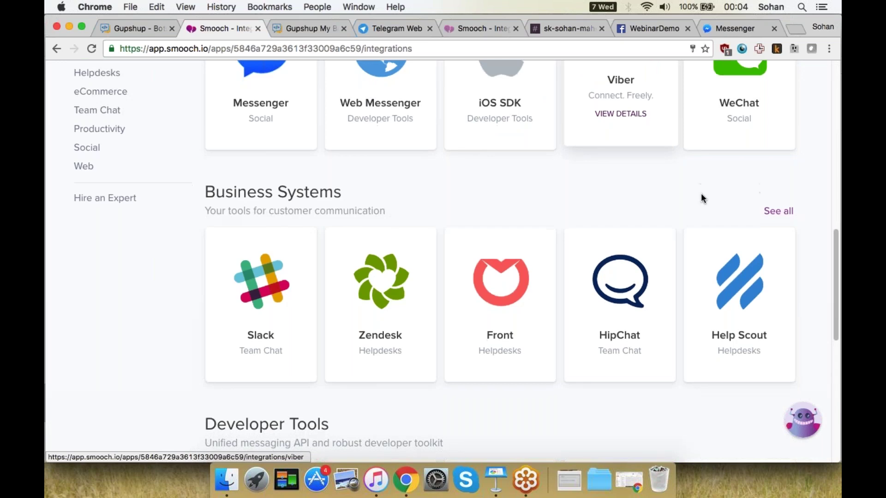
Show all Business Systems integrations and examine the available helpdesk and team chat tools
click(777, 211)
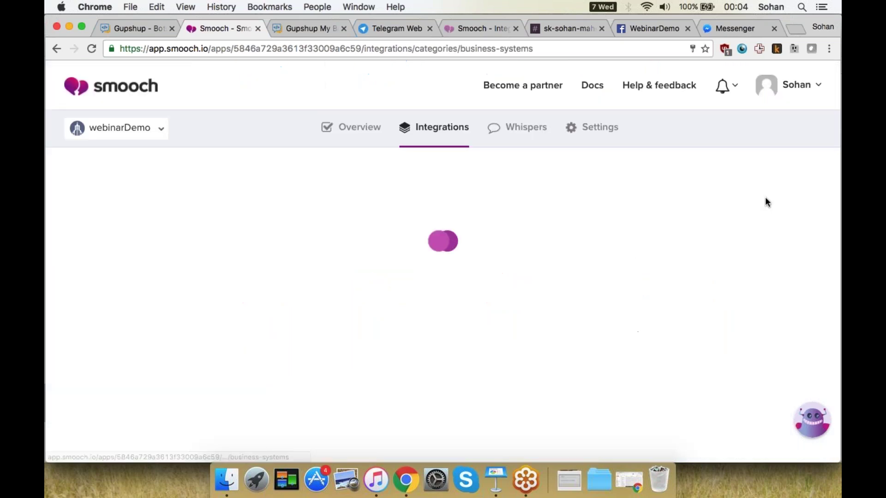
scroll(722, 170, down, 1)
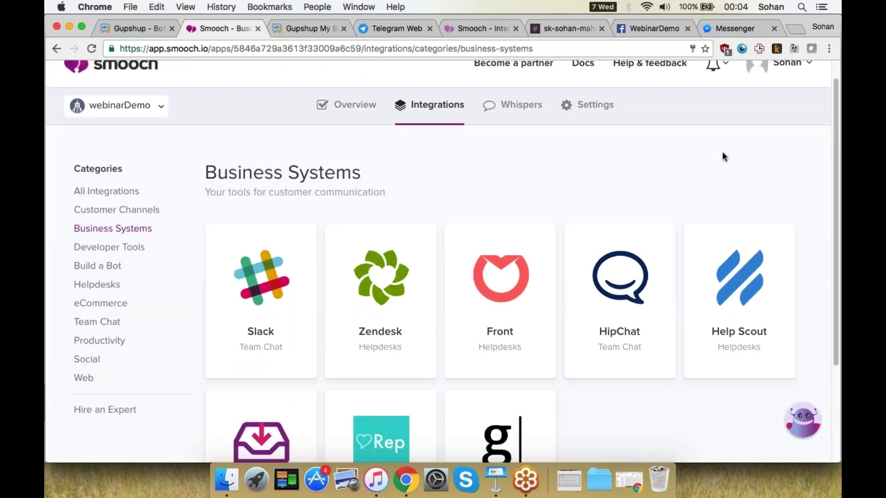
scroll(722, 156, down, 4)
scroll(678, 304, down, 2)
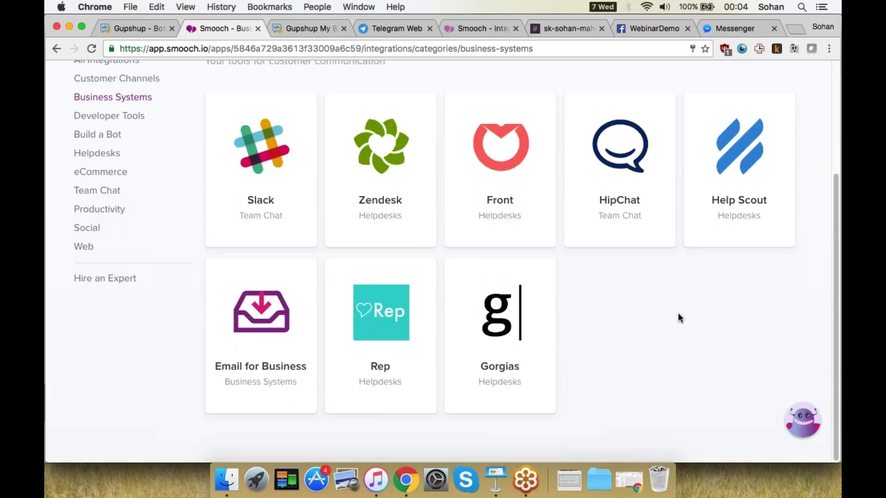
scroll(677, 318, up, 2)
scroll(677, 318, up, 1)
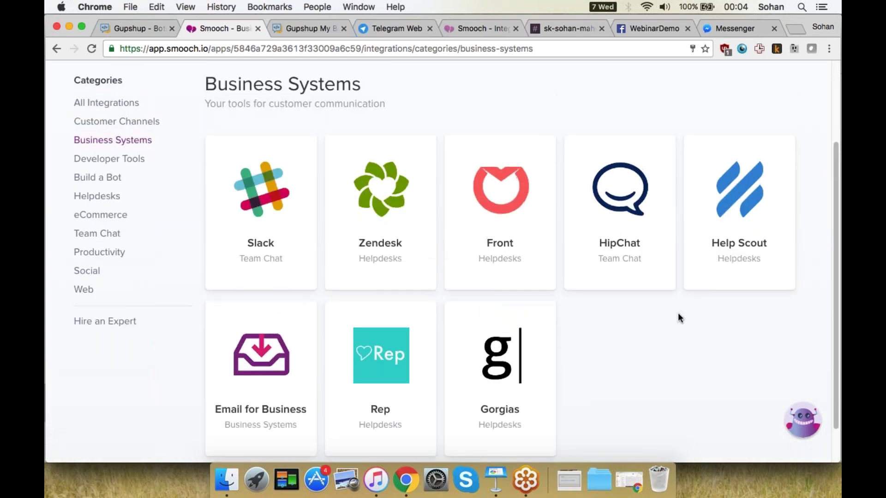
scroll(678, 317, up, 5)
scroll(678, 317, down, 1)
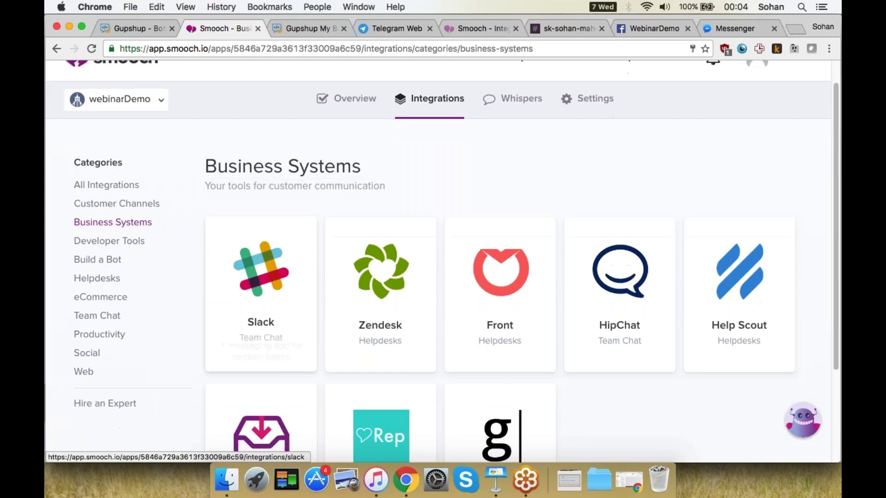
Open the Customer Channels category and examine all the messaging, SDK, email and eCommerce integrations offered
click(138, 203)
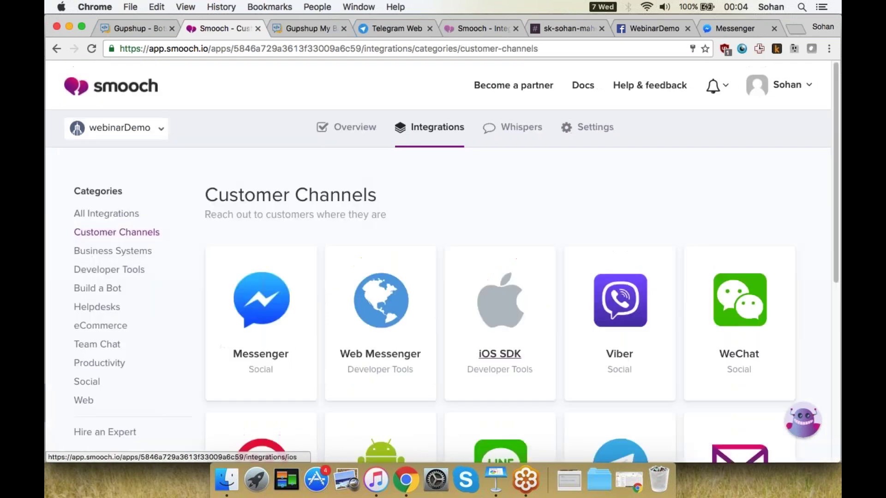
scroll(499, 323, down, 5)
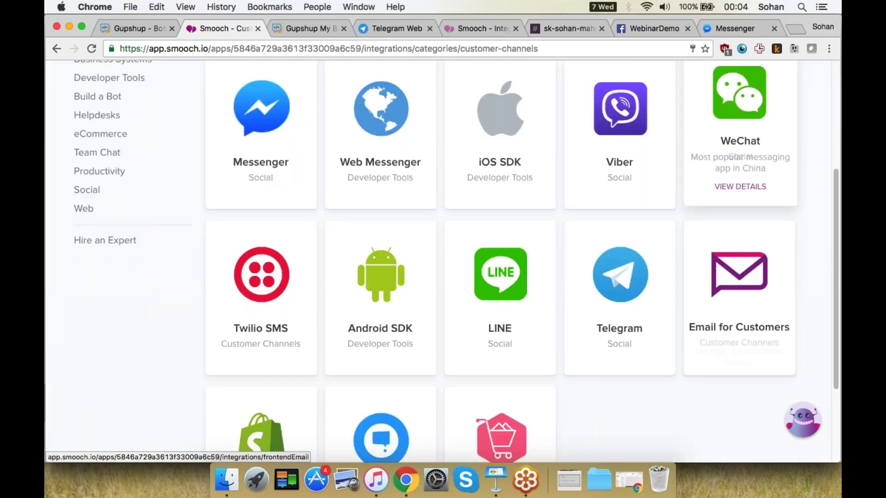
scroll(663, 335, down, 2)
scroll(663, 336, up, 1)
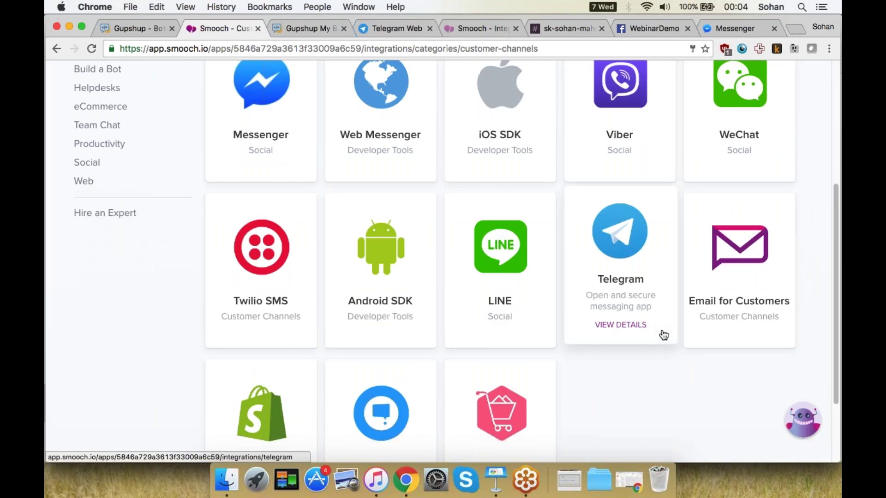
scroll(832, 67, up, 2)
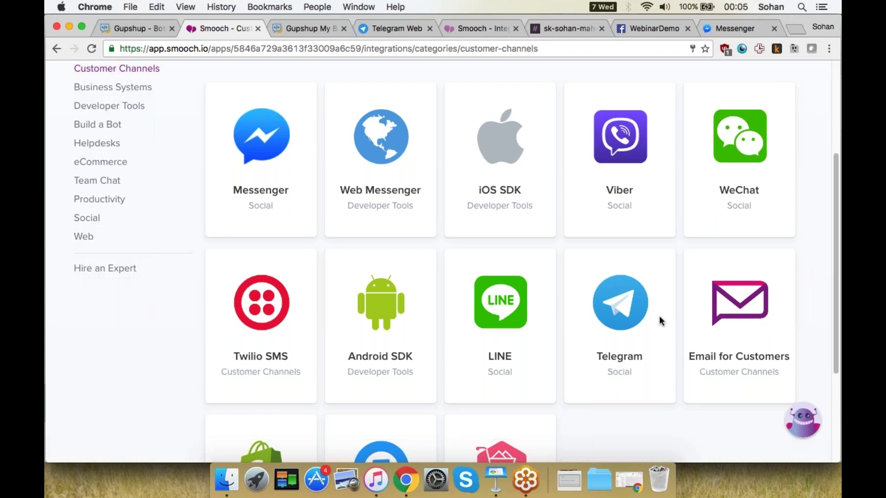
scroll(510, 341, down, 4)
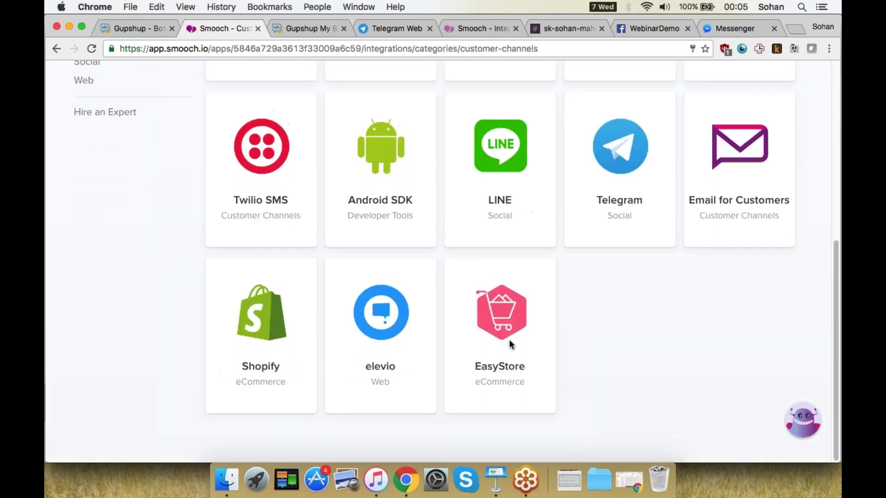
mouse_move(509, 342)
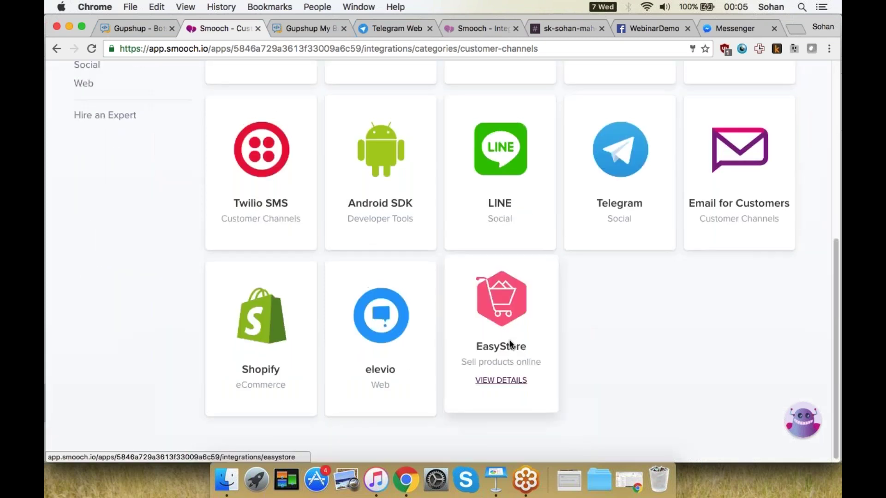
scroll(509, 342, up, 1)
scroll(508, 339, up, 1)
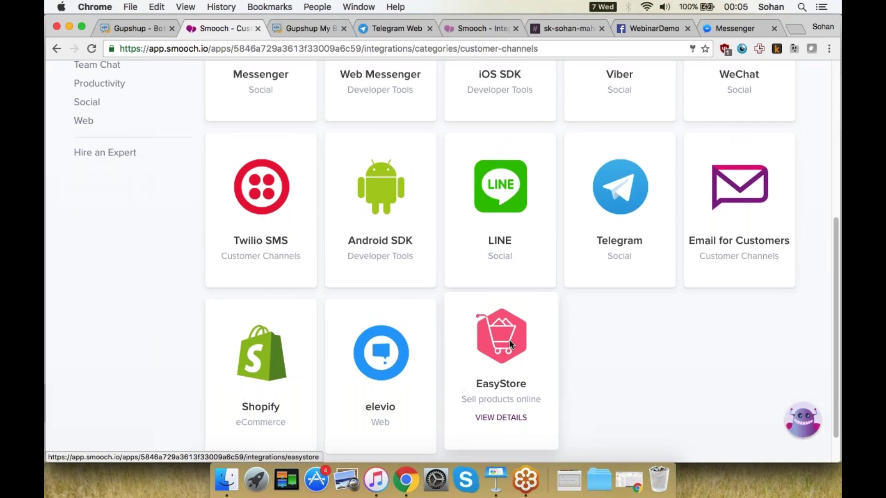
scroll(508, 339, up, 3)
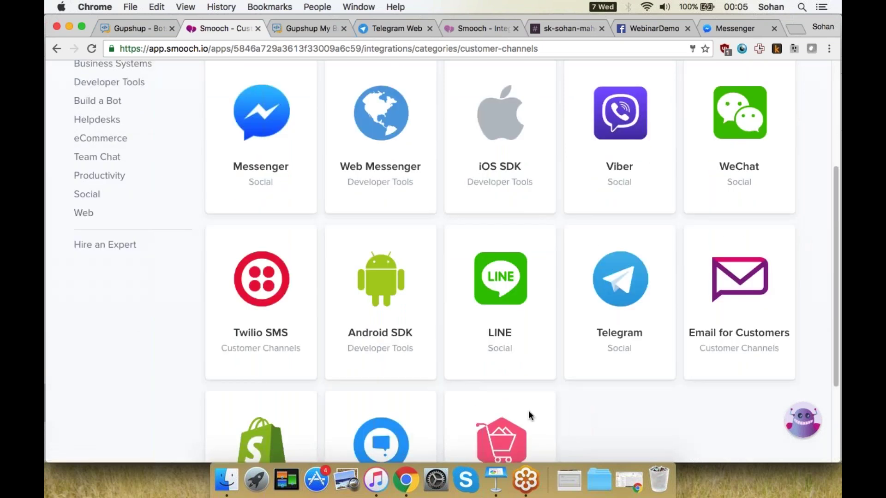
Switch to the Gupshup - Smooch webinar presentation in Keynote
click(489, 479)
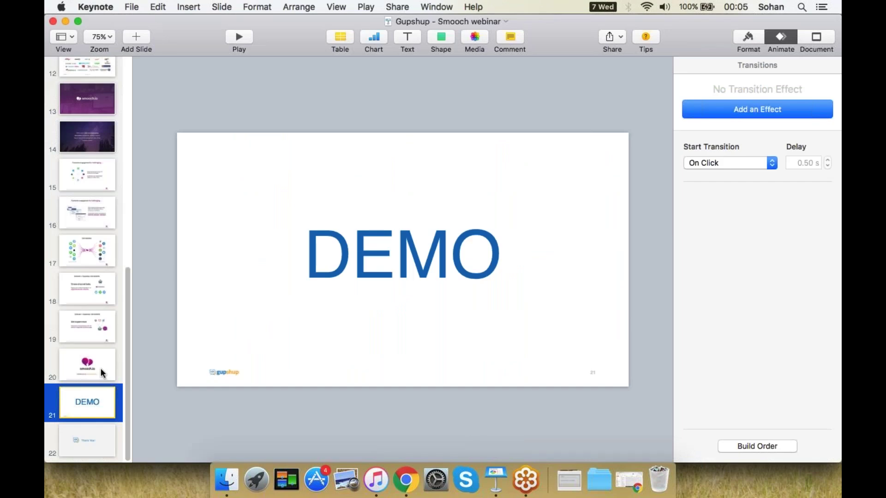